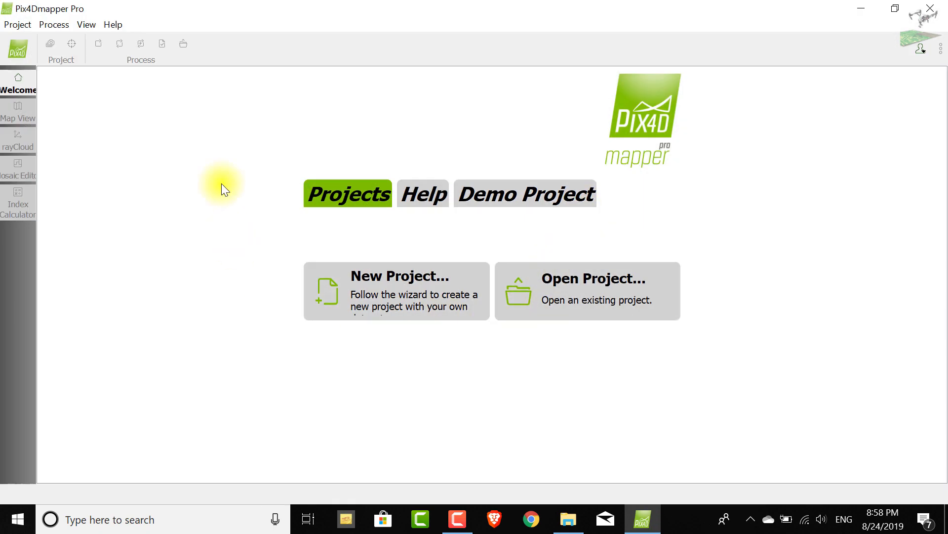
Start creating a new project.
left_click(406, 307)
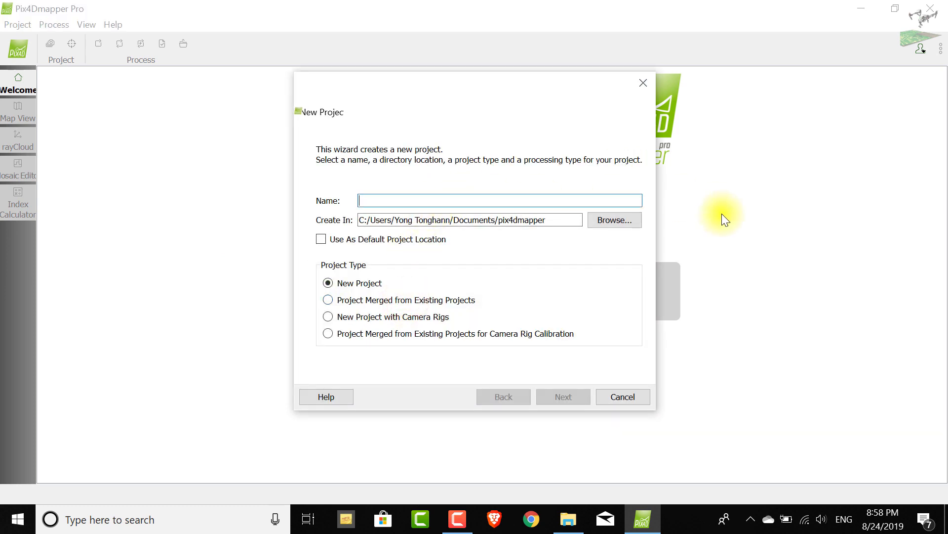
Switch to File Explorer and review the drone photos in the Drone_IMG_KYI_VILLAGE folder, browsing onward from DJI_0054.JPG.
left_click(568, 519)
double_click(227, 163)
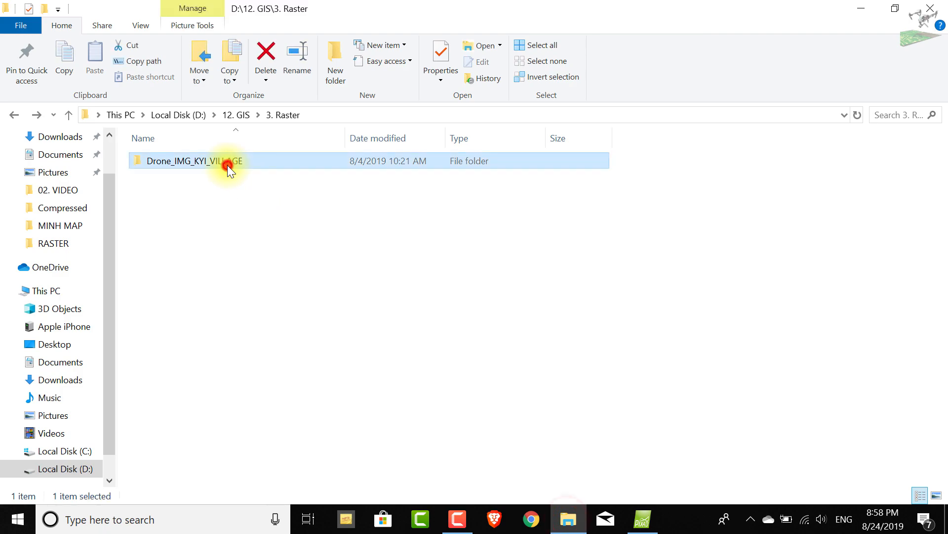
left_click(416, 272)
double_click(416, 271)
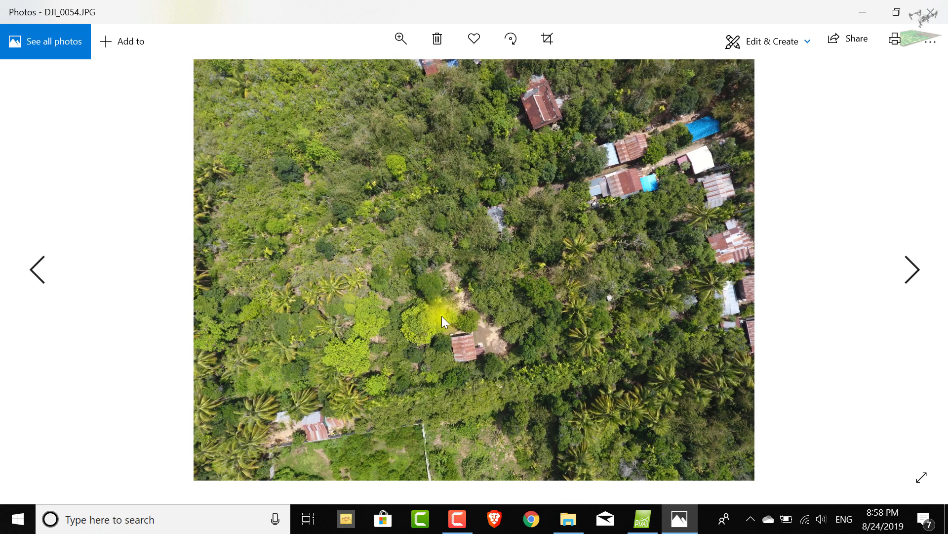
left_click(919, 267)
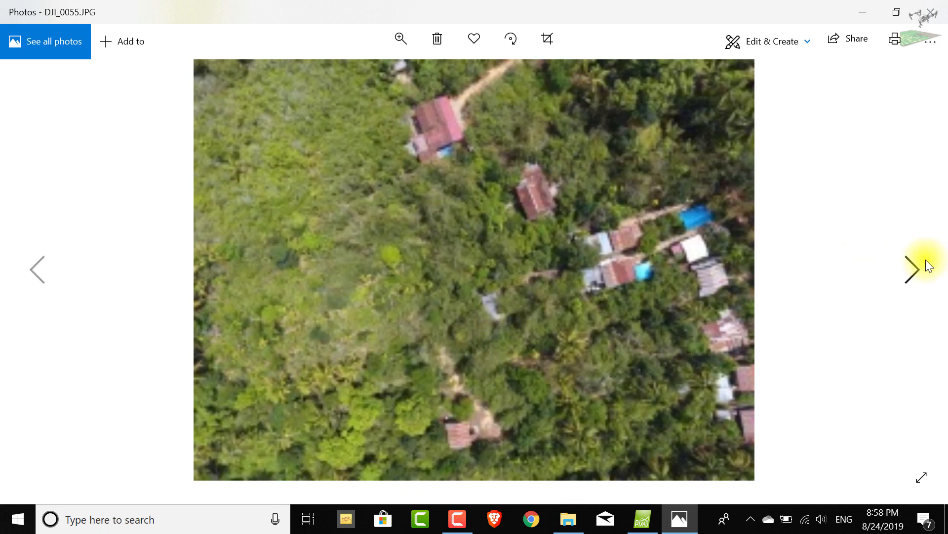
left_click(919, 268)
left_click(919, 268)
left_click(919, 268)
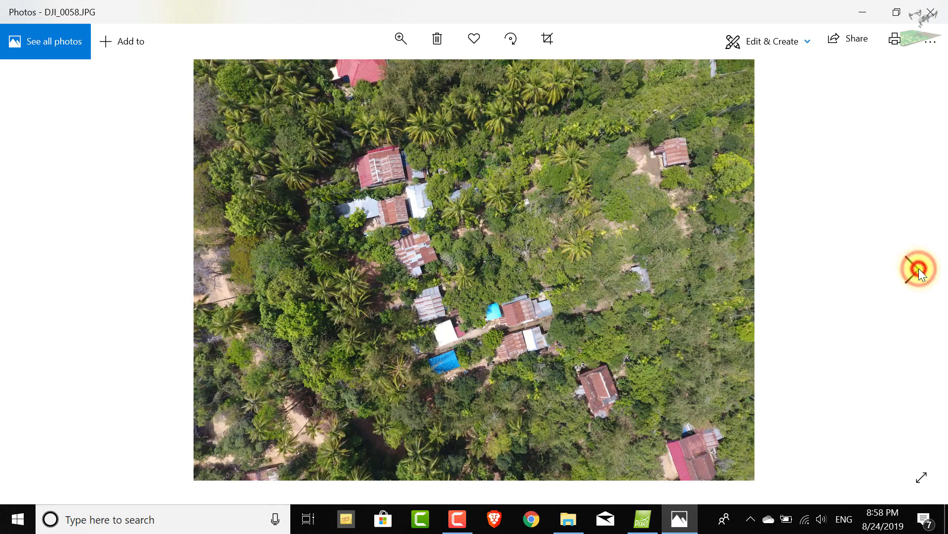
left_click(919, 268)
left_click(918, 268)
left_click(919, 268)
left_click(919, 268)
left_click(919, 268)
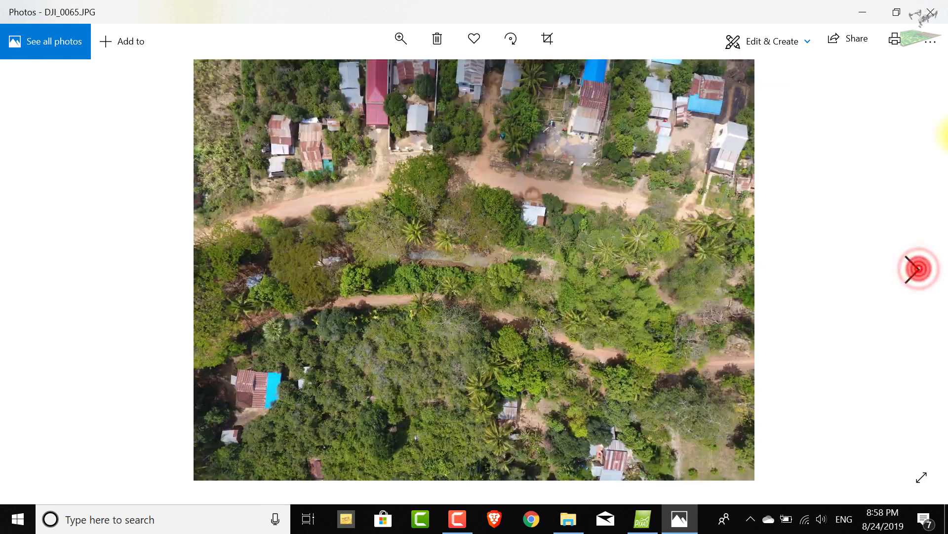
left_click(930, 11)
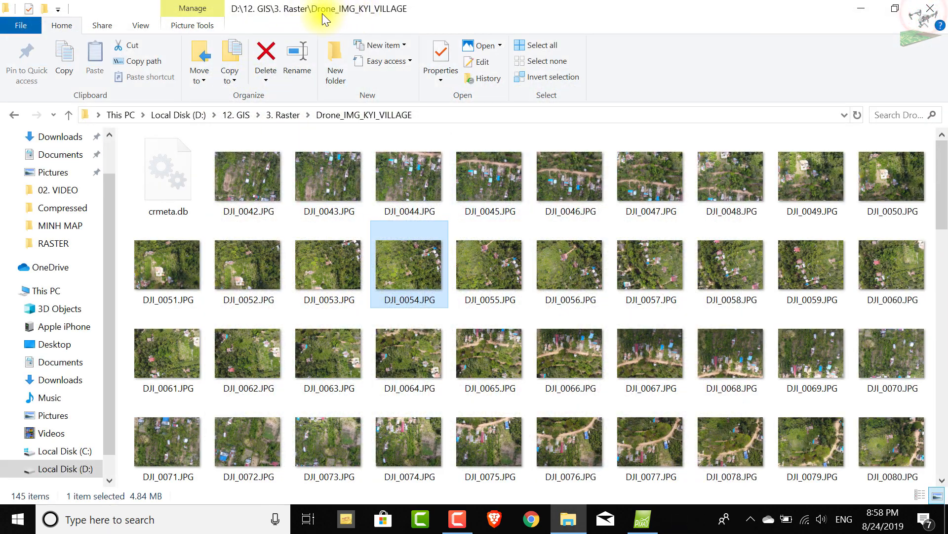
Return to Pix4Dmapper, name the new project VILLAGE_KYI_ORTHOPHOTO and continue to the image selection.
left_click(642, 519)
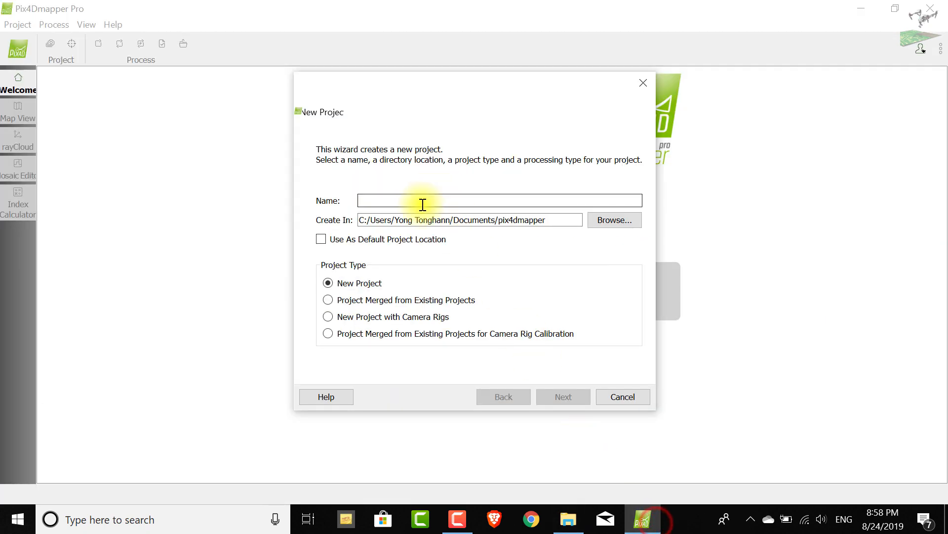
type("VILLAGE_KYI_ORTHOPHOTO")
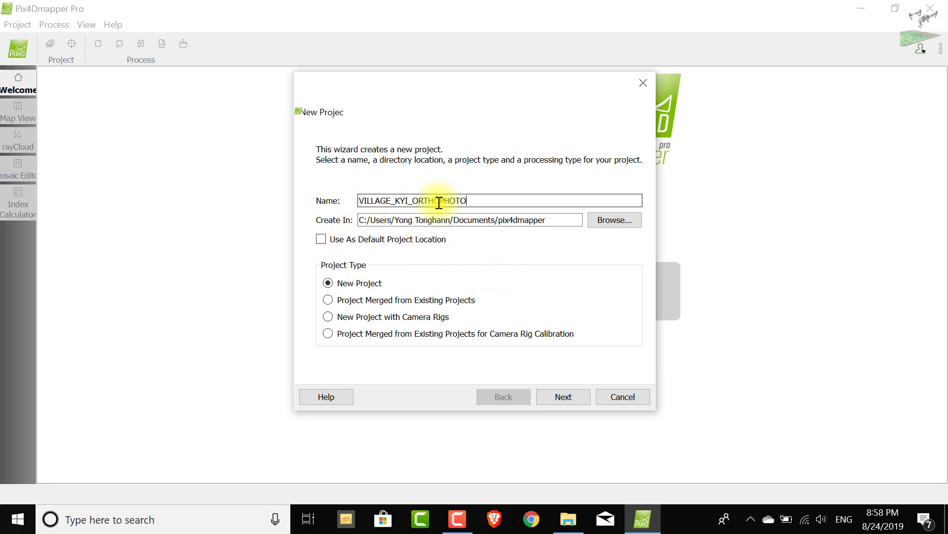
left_click(569, 394)
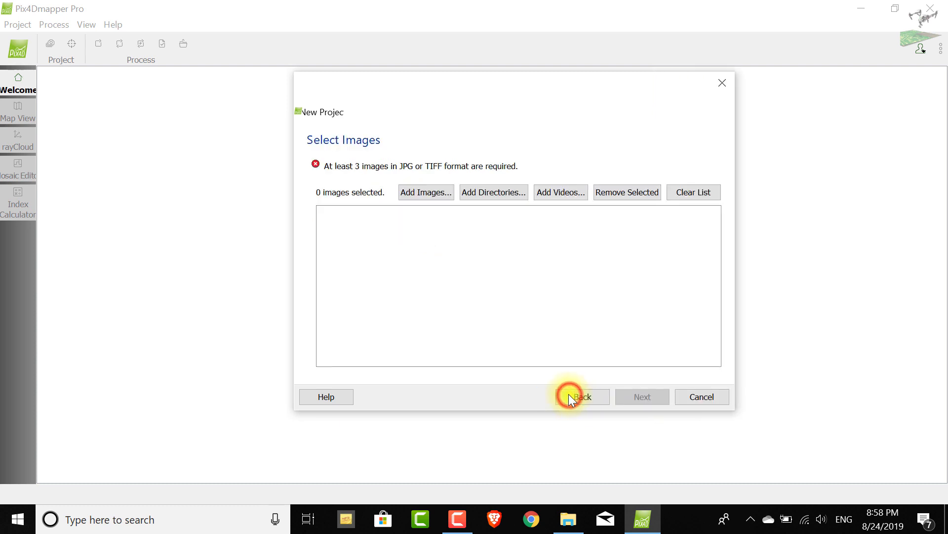
Begin adding images and browse to the folder D:\12. GIS\3. Raster\Drone_IMG_KYI_VILLAGE.
left_click(430, 192)
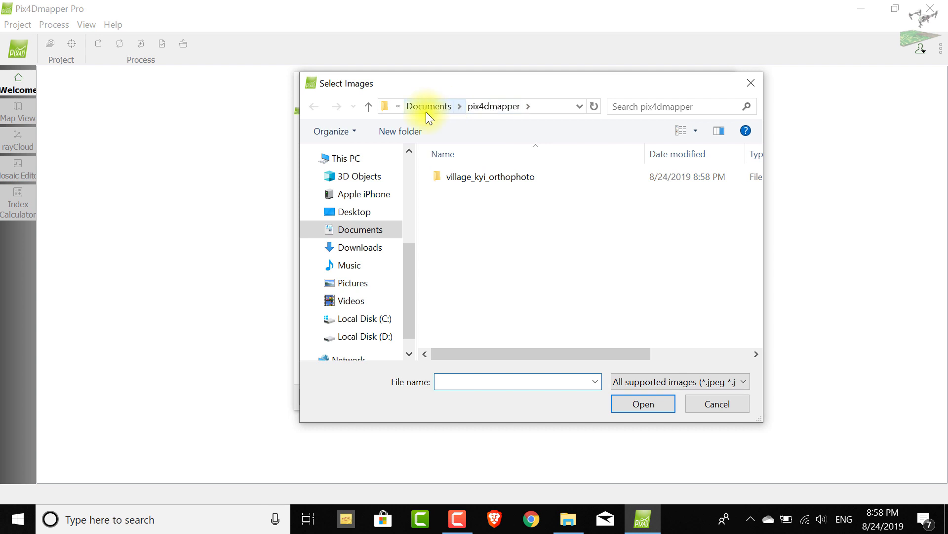
left_click(357, 336)
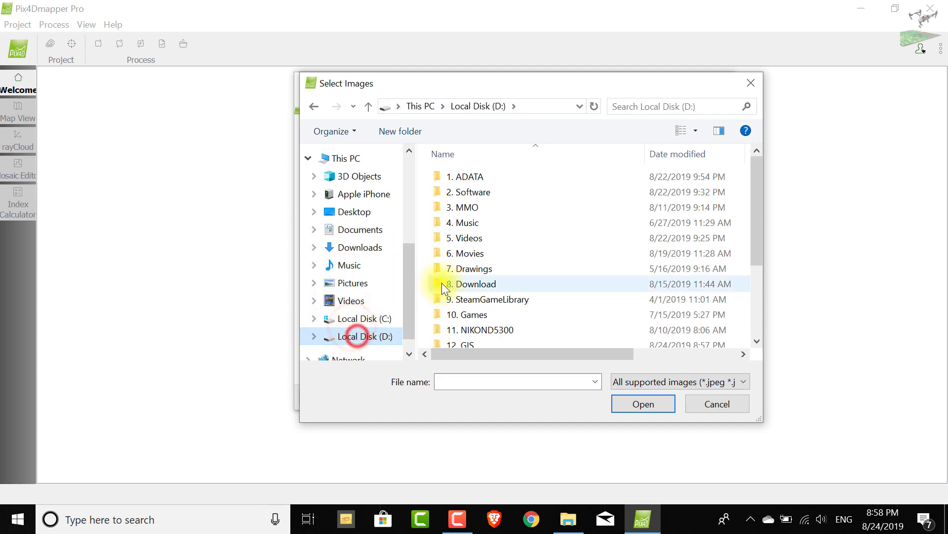
scroll(467, 265, "down", 2)
left_click(467, 263)
double_click(468, 264)
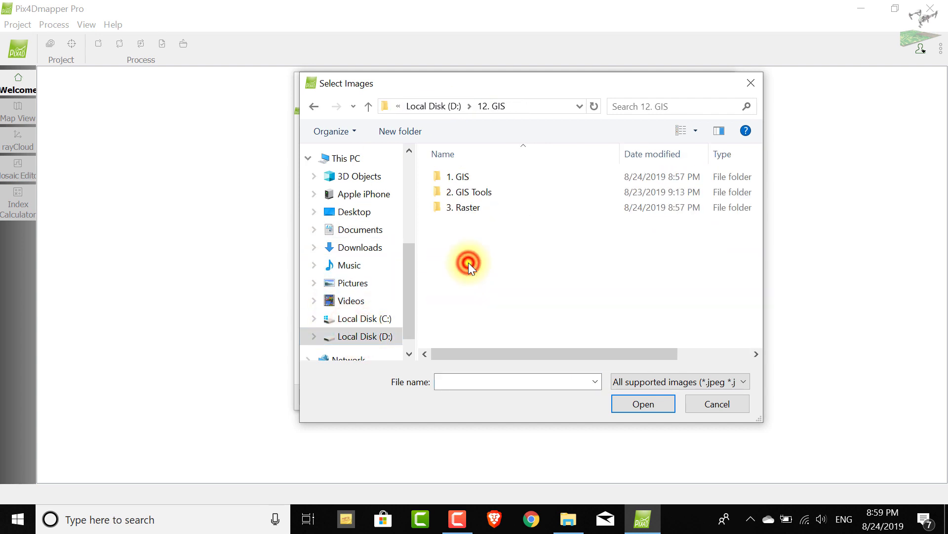
double_click(471, 207)
double_click(468, 177)
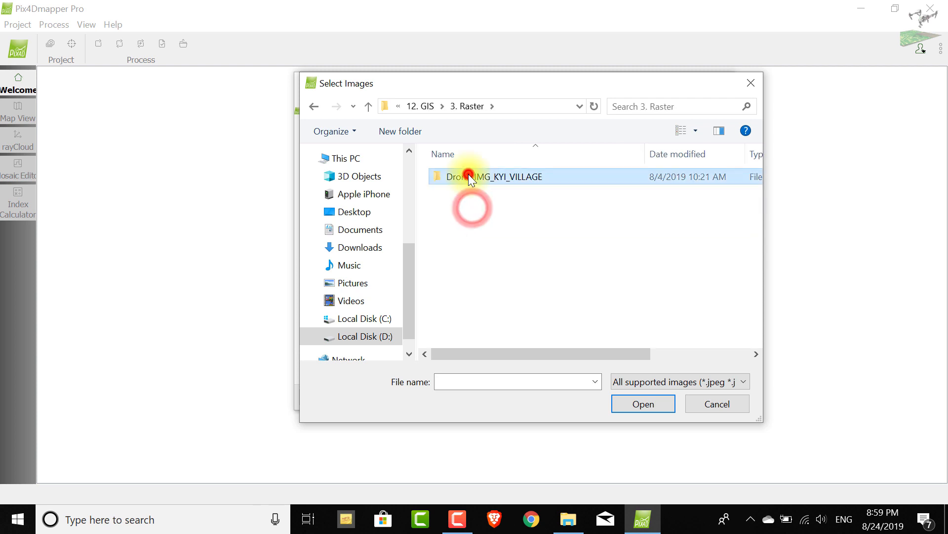
Add all drone images from DJI_0042.JPG through DJI_0185.JPG to the project.
left_click(475, 176)
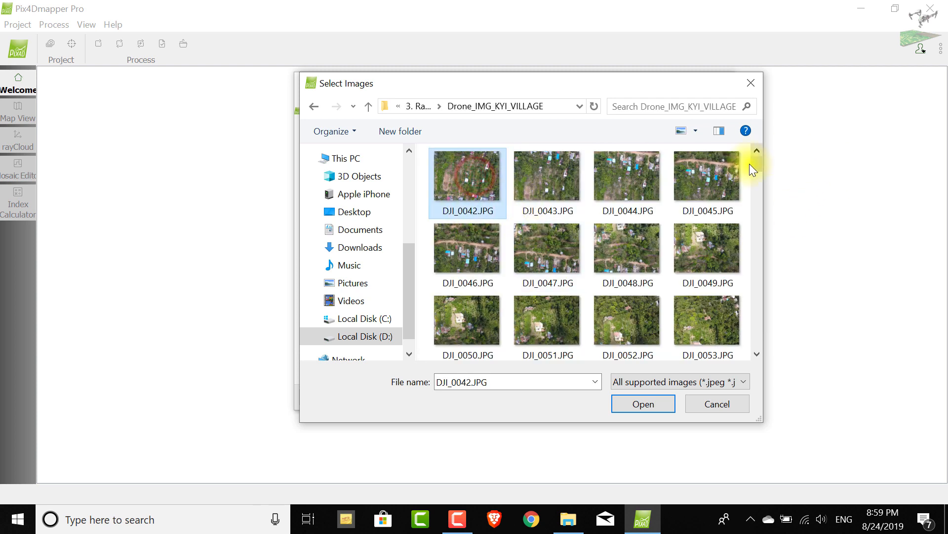
left_click_drag(760, 166, 752, 349)
left_click(684, 339, "shift")
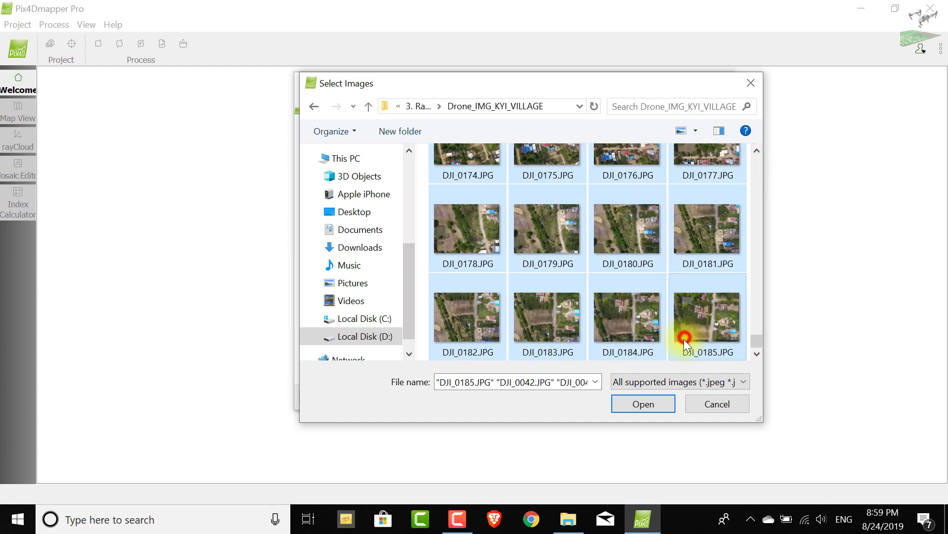
left_click(660, 403)
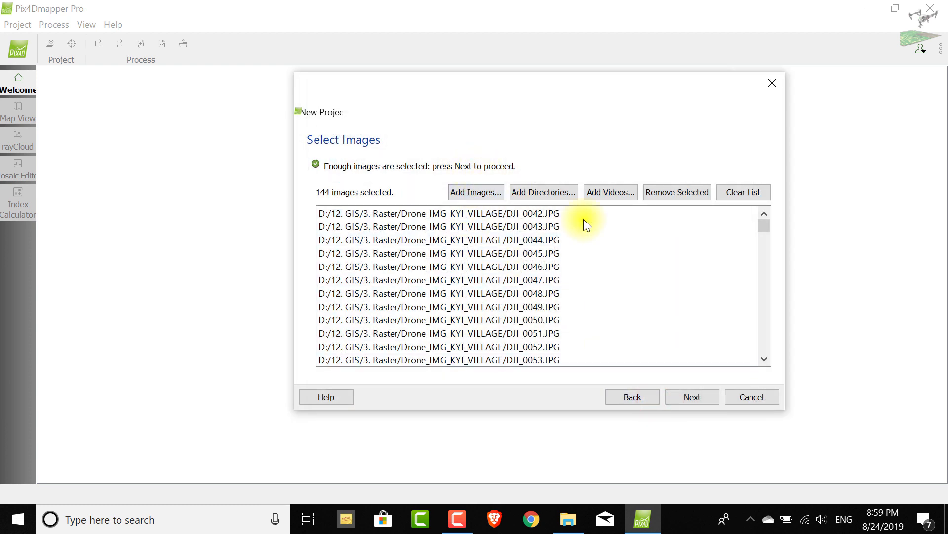
Proceed with the default image properties, keeping the WGS 84 (egm96) coordinate system and Standard geolocation accuracy.
left_click(680, 398)
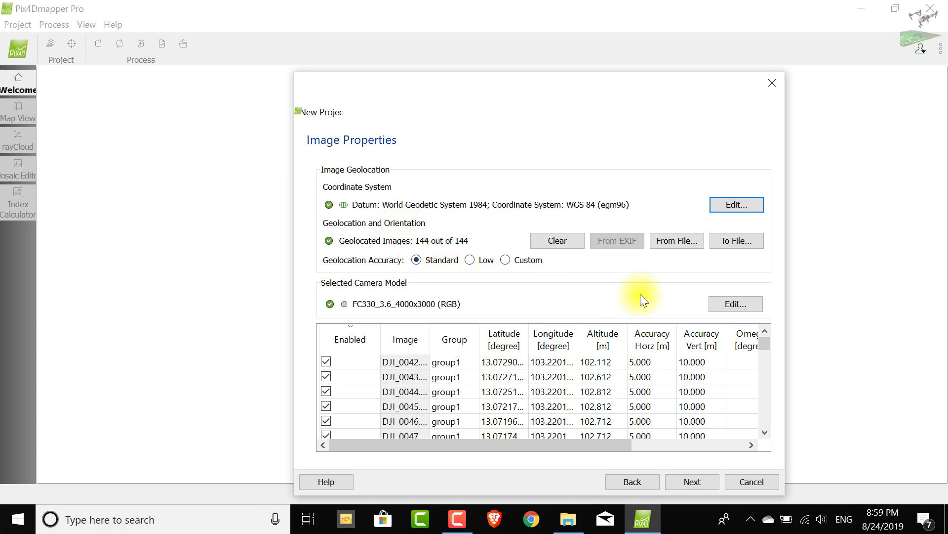
left_click_drag(766, 340, 755, 274)
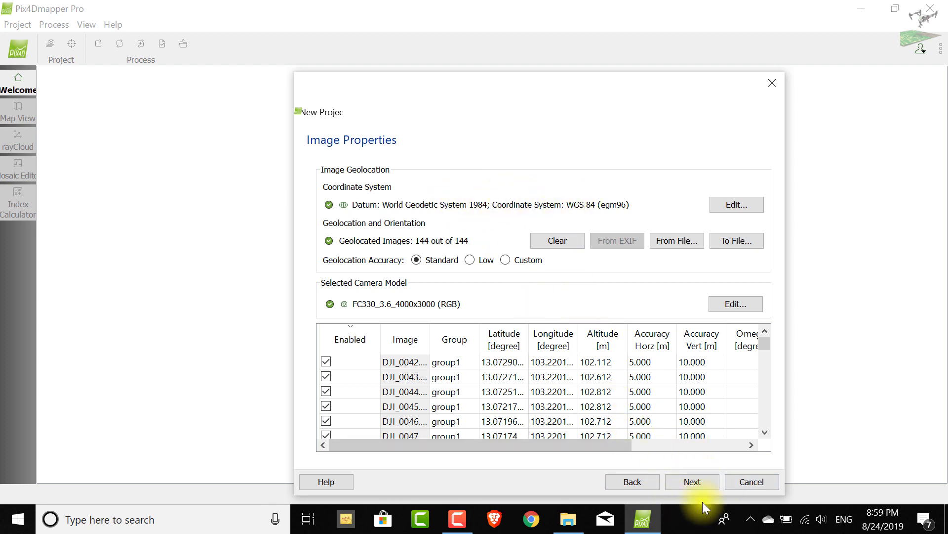
left_click(701, 481)
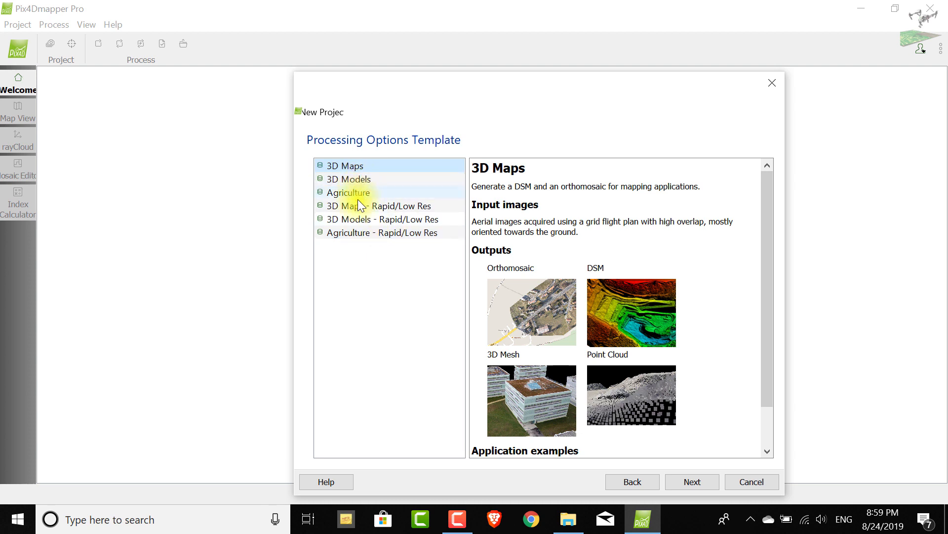
Compare the available processing templates, including Agriculture and its Rapid/Low Res version, and choose 3D Maps.
left_click(361, 180)
left_click(365, 162)
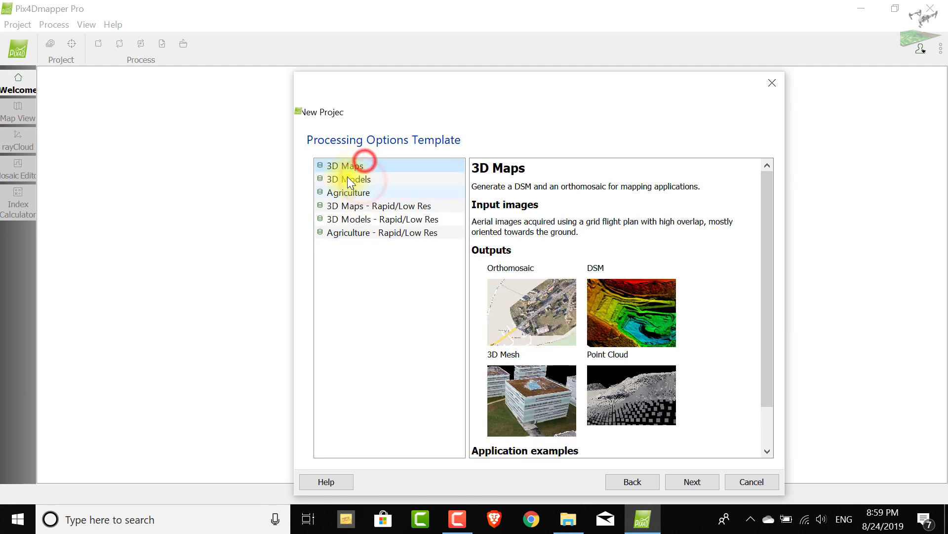
left_click(357, 193)
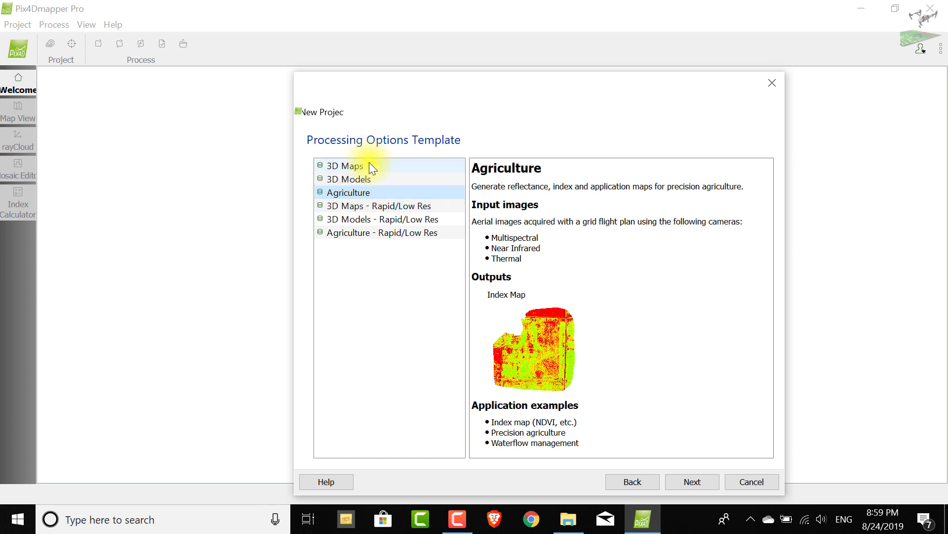
left_click(366, 216)
left_click(367, 232)
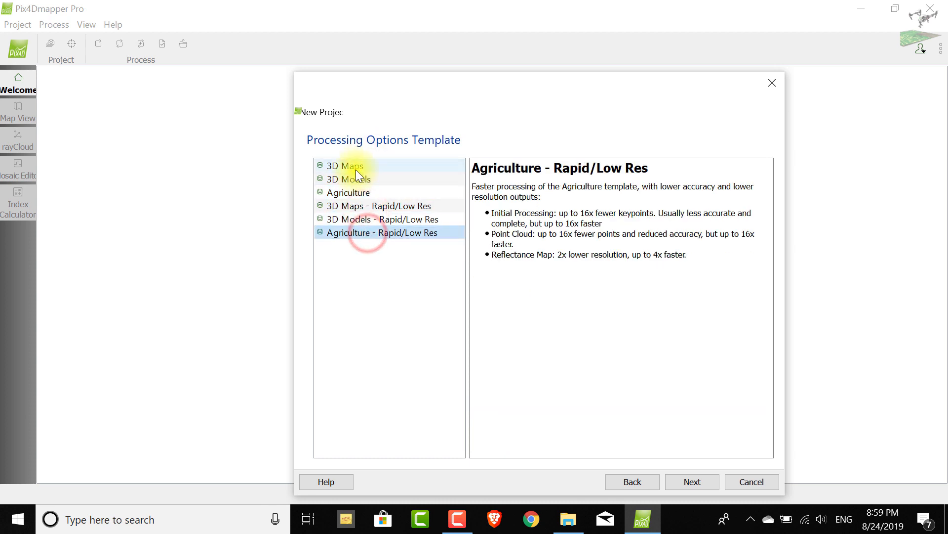
left_click(355, 169)
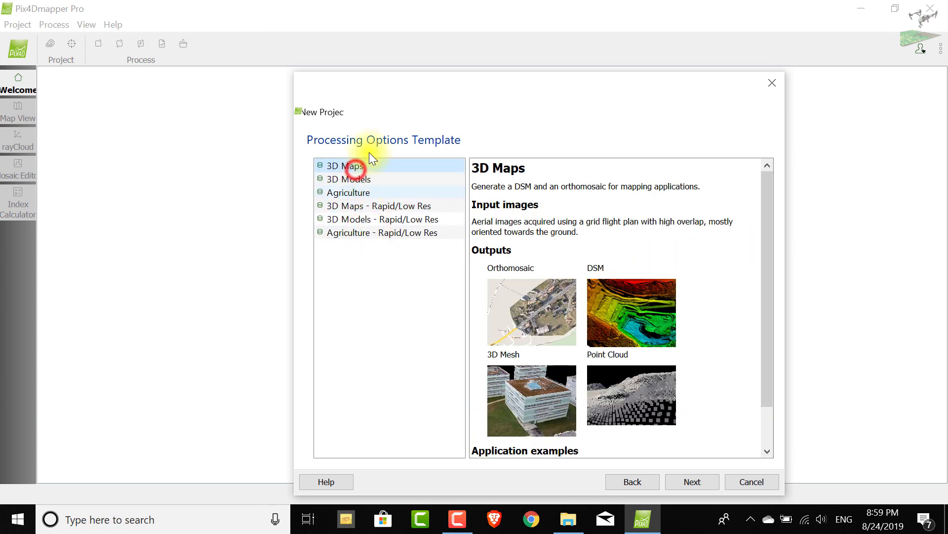
Keep the auto-detected WGS84 / UTM zone 48N output coordinate system in metres and finish creating the project.
left_click(682, 480)
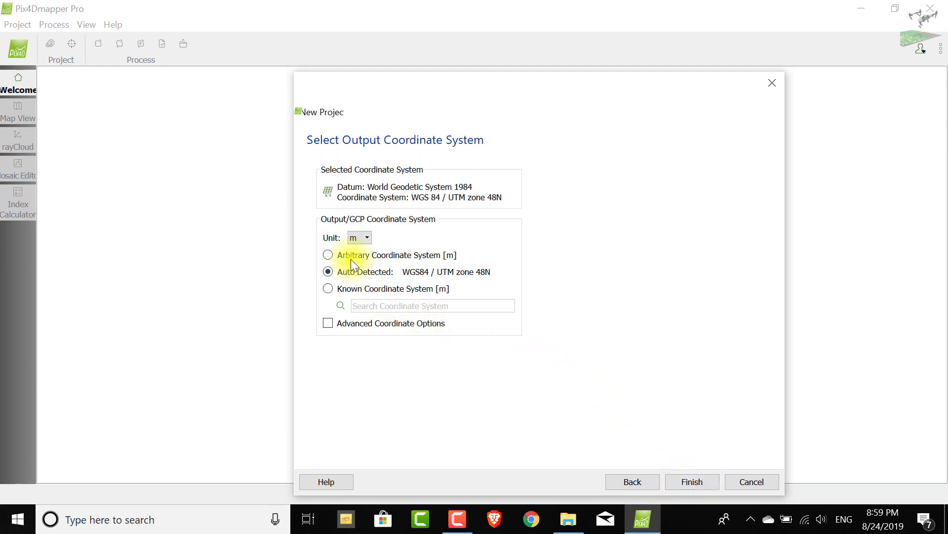
left_click(690, 482)
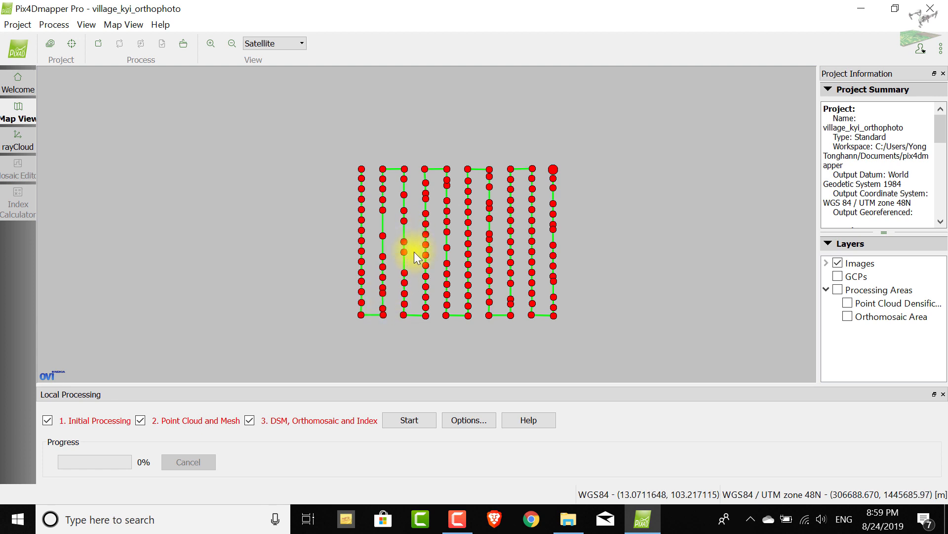
scroll(414, 251, "up", 1)
scroll(416, 261, "down", 1)
scroll(444, 306, "up", 1)
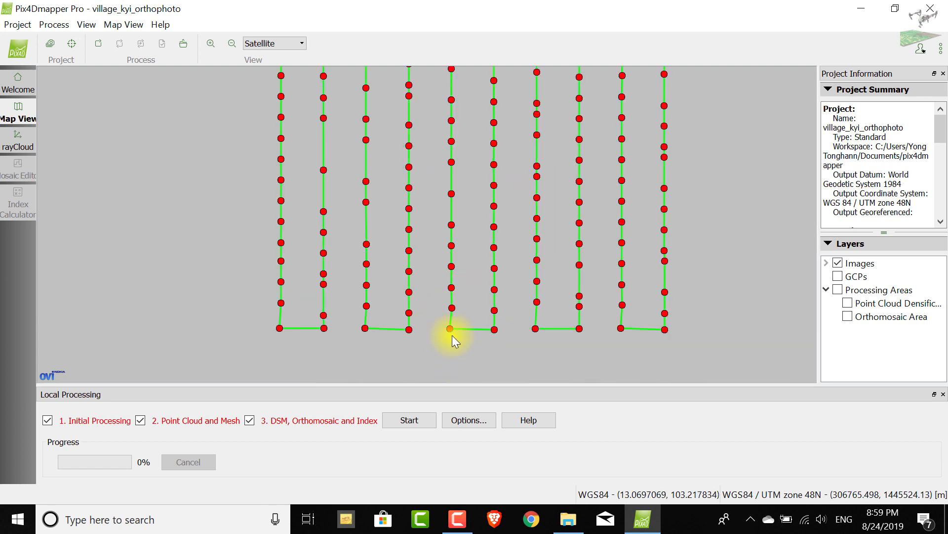
scroll(447, 338, "down", 1)
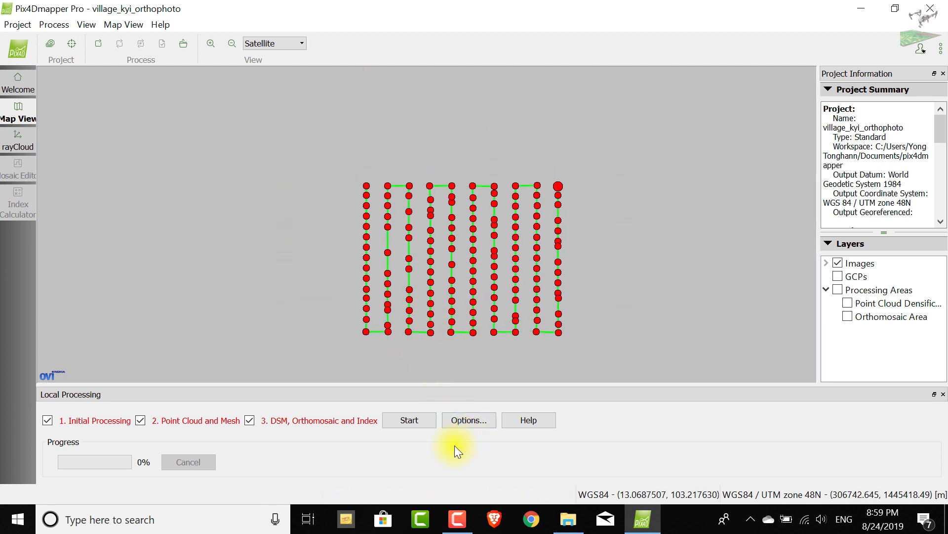
Start local processing with Initial Processing, Point Cloud and Mesh, and DSM, Orthomosaic and Index all enabled.
left_click(47, 421)
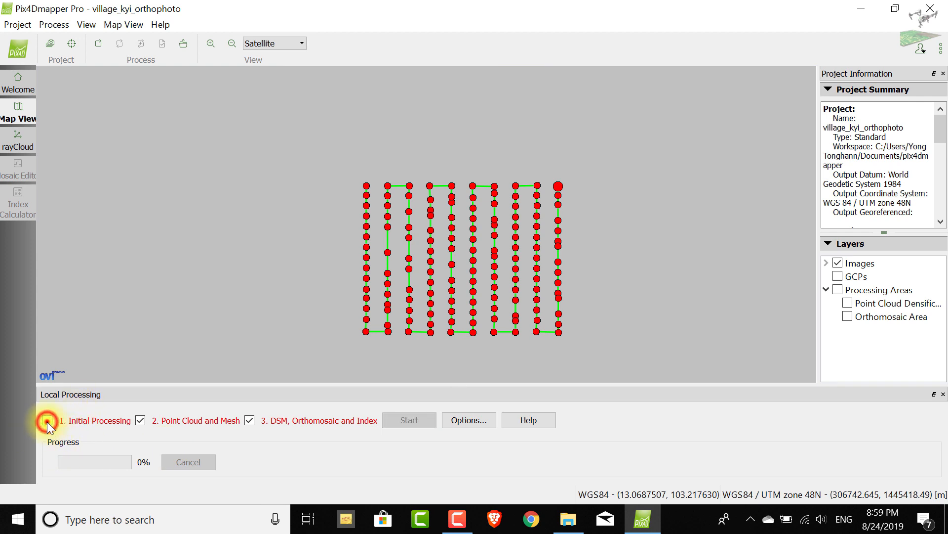
left_click(140, 420)
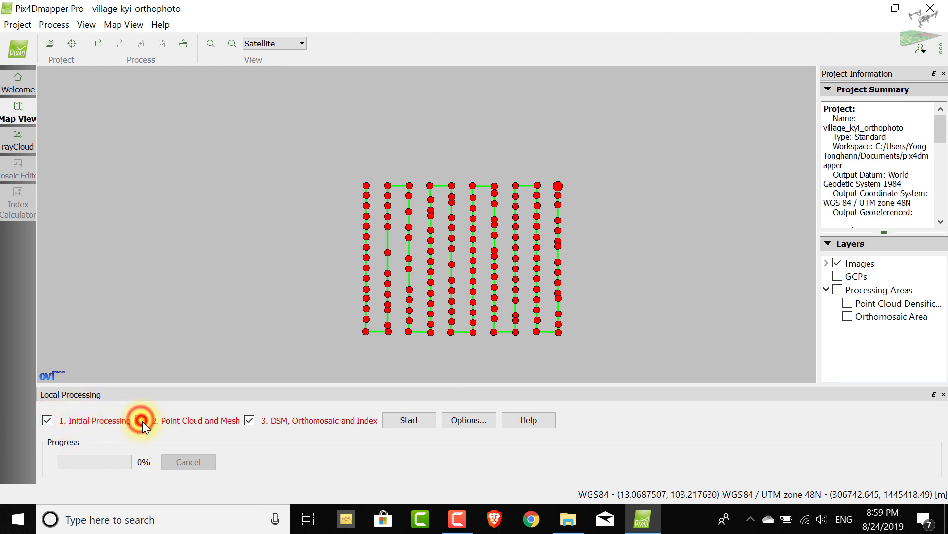
left_click(249, 420)
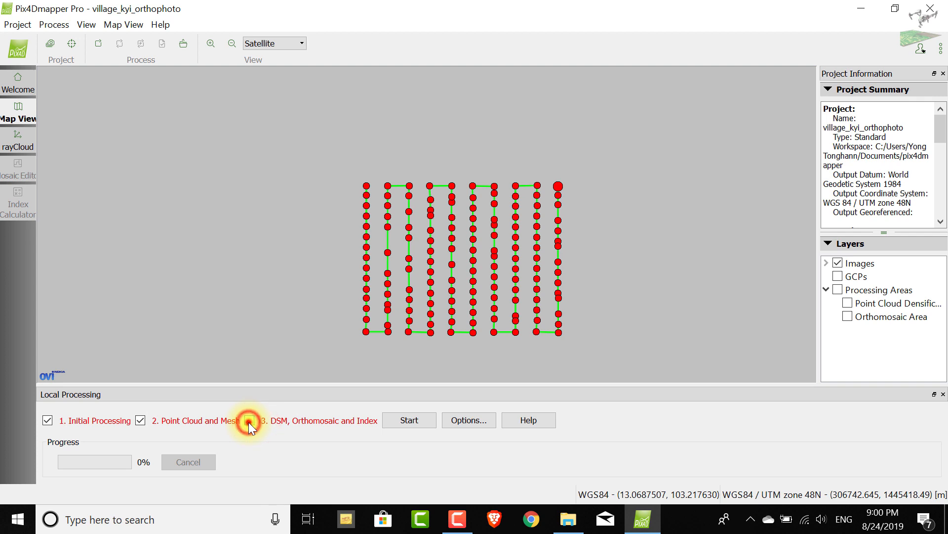
left_click(398, 419)
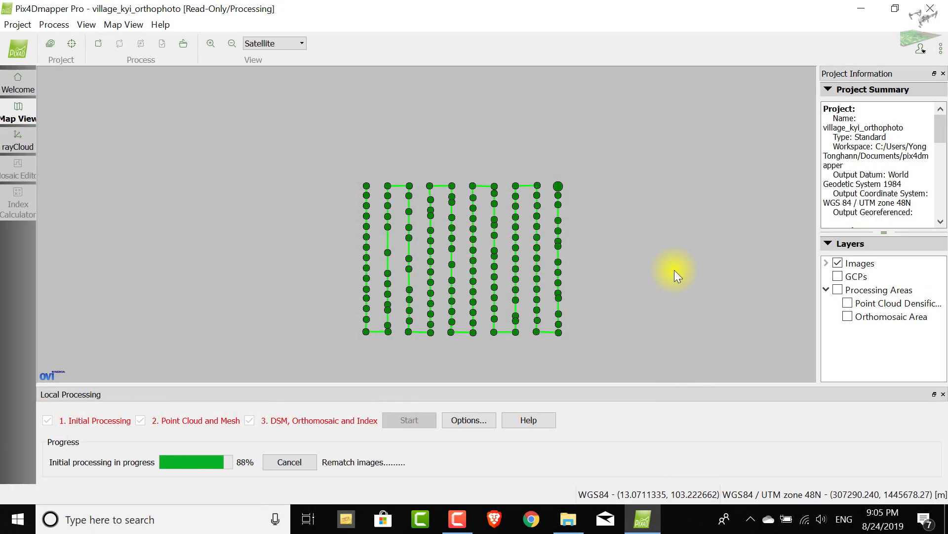
left_click(402, 10)
left_click(570, 9)
left_click(569, 51)
left_click(553, 274)
left_click(749, 33)
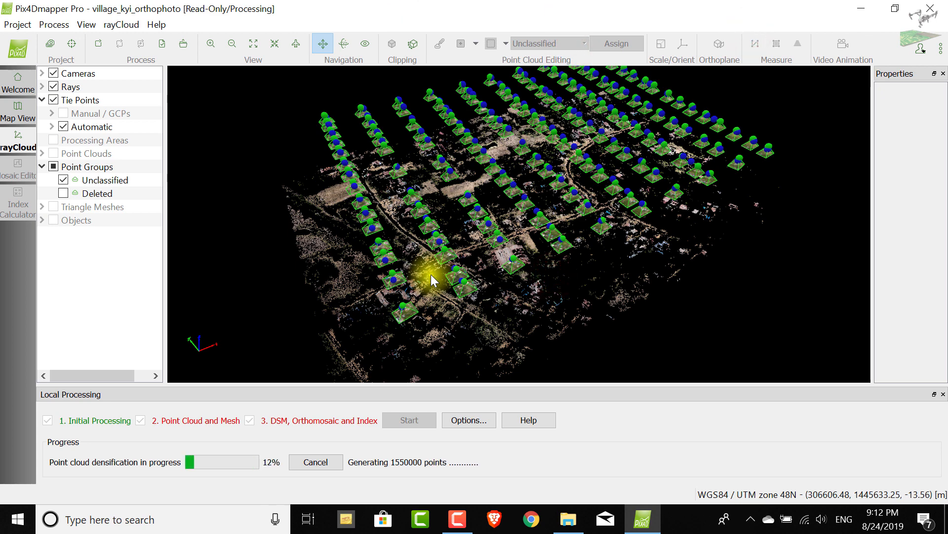
Check the Map View and return to the rayCloud view to inspect the cameras and tie points during processing.
left_click(28, 108)
left_click(11, 148)
scroll(446, 236, "up", 3)
left_click(445, 236)
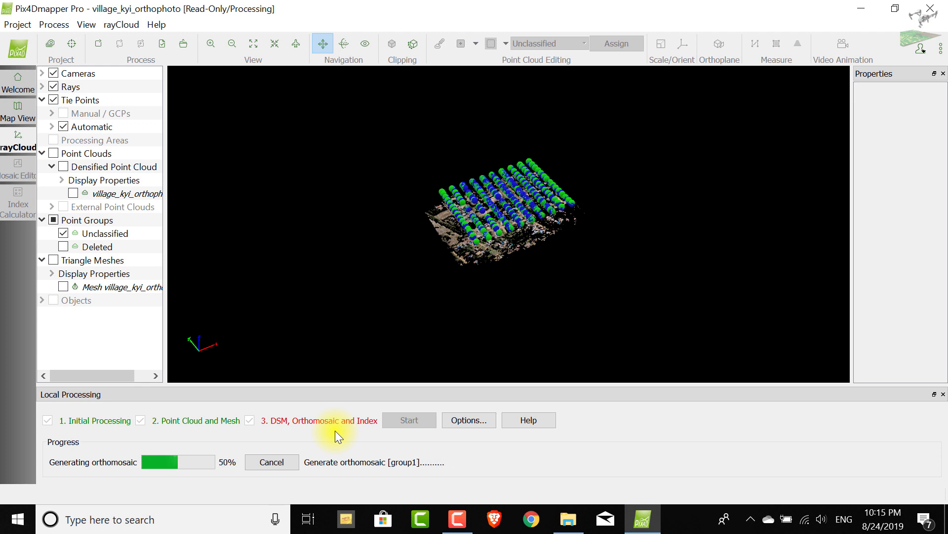
left_click(567, 451)
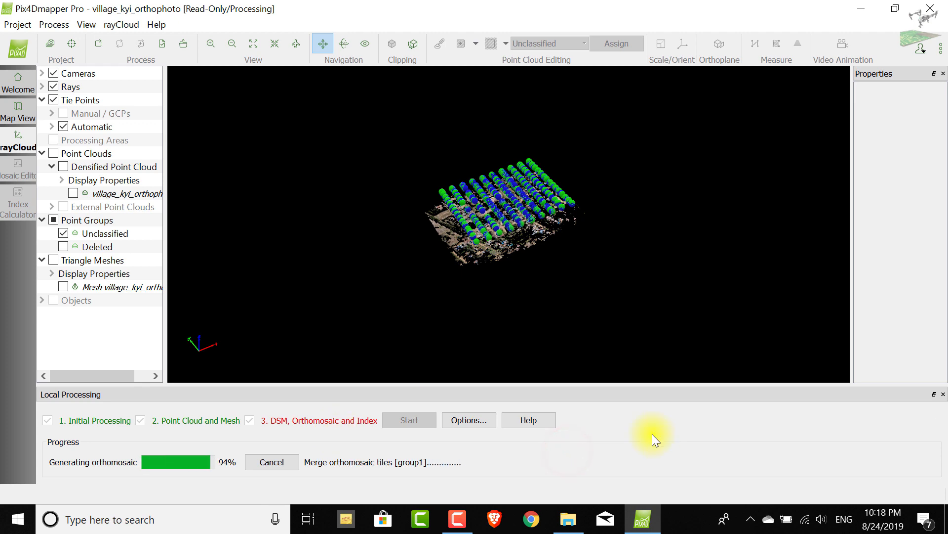
Open the finished orthomosaic in the Mosaic Editor and examine the village houses, roofs, gardens and road junction up close.
left_click(18, 168)
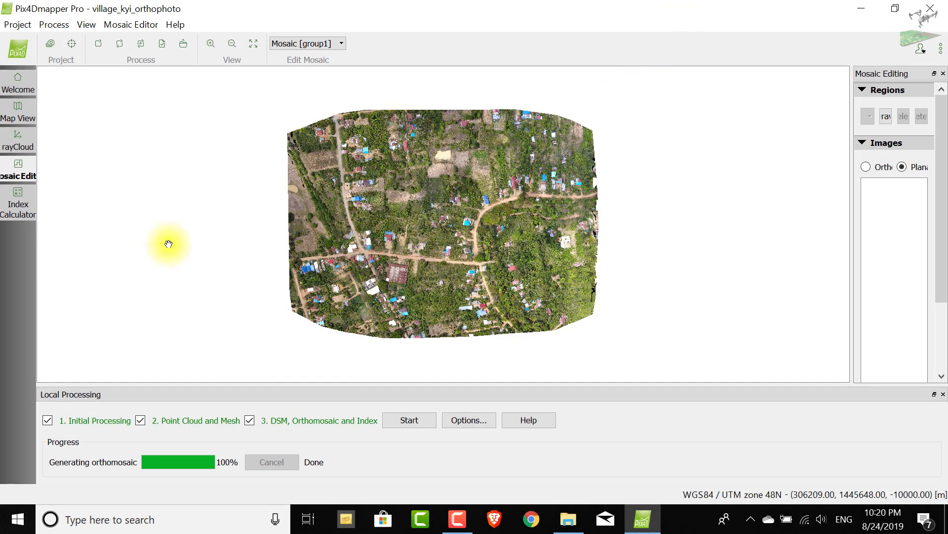
scroll(445, 240, "up", 4)
scroll(391, 265, "up", 3)
scroll(391, 265, "up", 3)
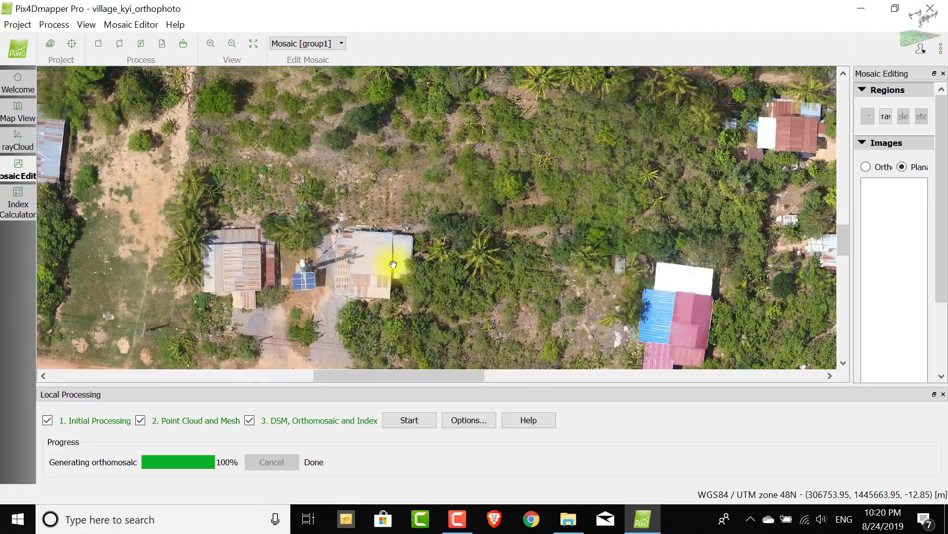
scroll(393, 264, "up", 6)
scroll(451, 248, "down", 5)
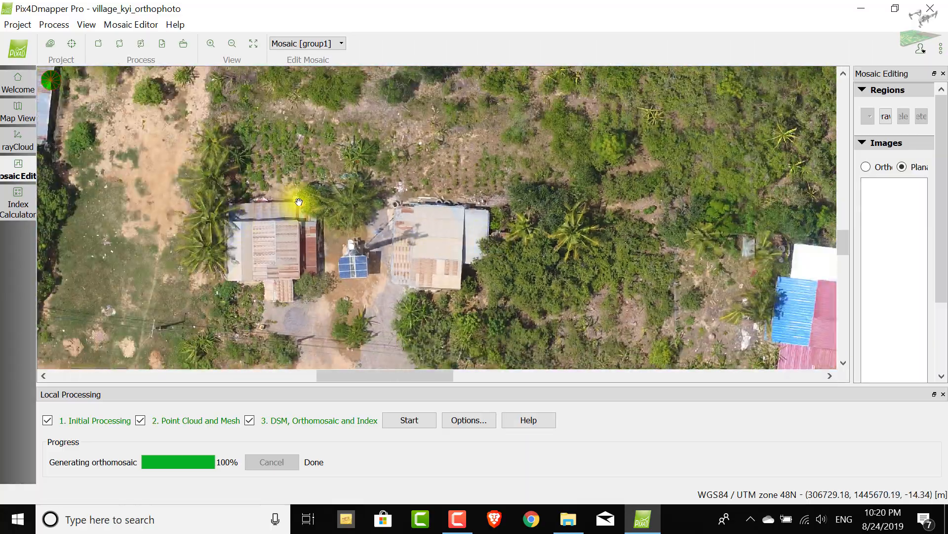
scroll(85, 211, "down", 4)
scroll(282, 196, "down", 2)
scroll(150, 167, "up", 7)
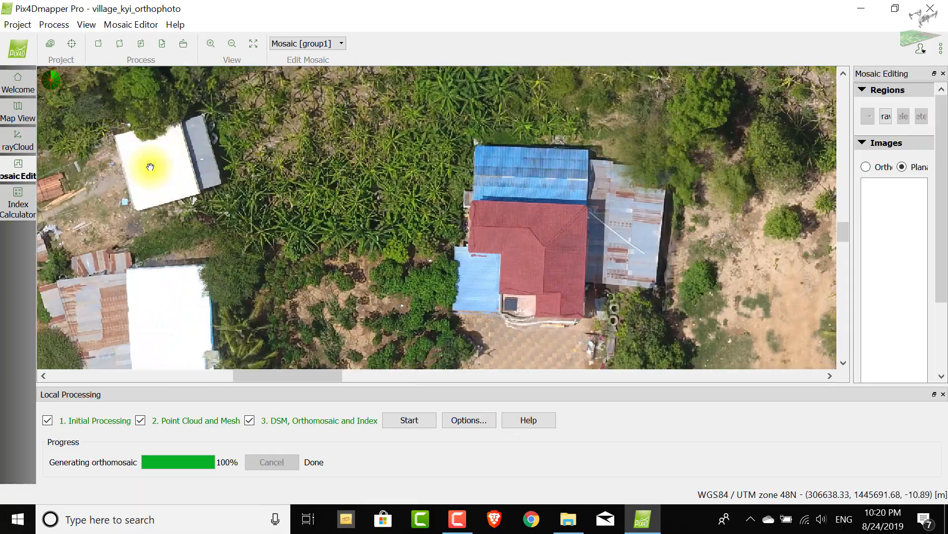
scroll(652, 163, "down", 1)
scroll(326, 319, "up", 4)
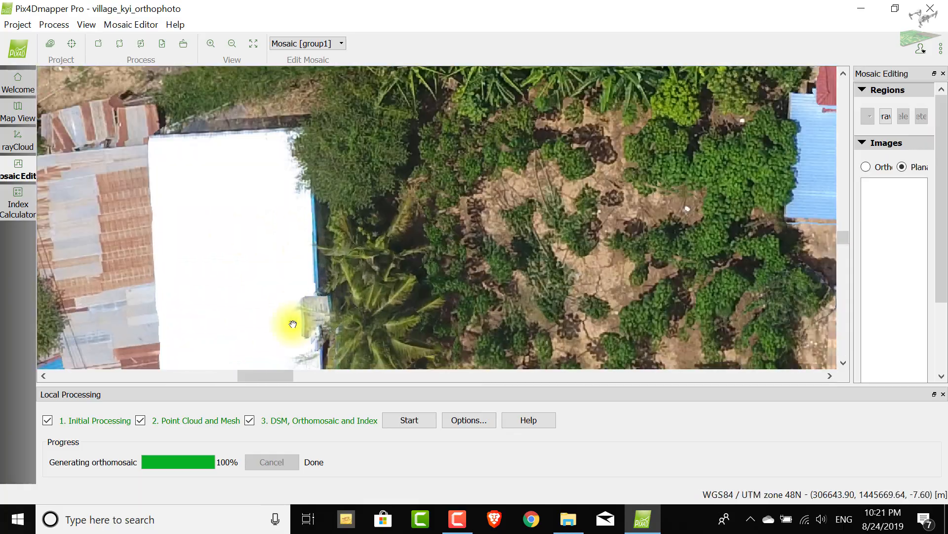
scroll(356, 254, "down", 5)
scroll(425, 282, "up", 1)
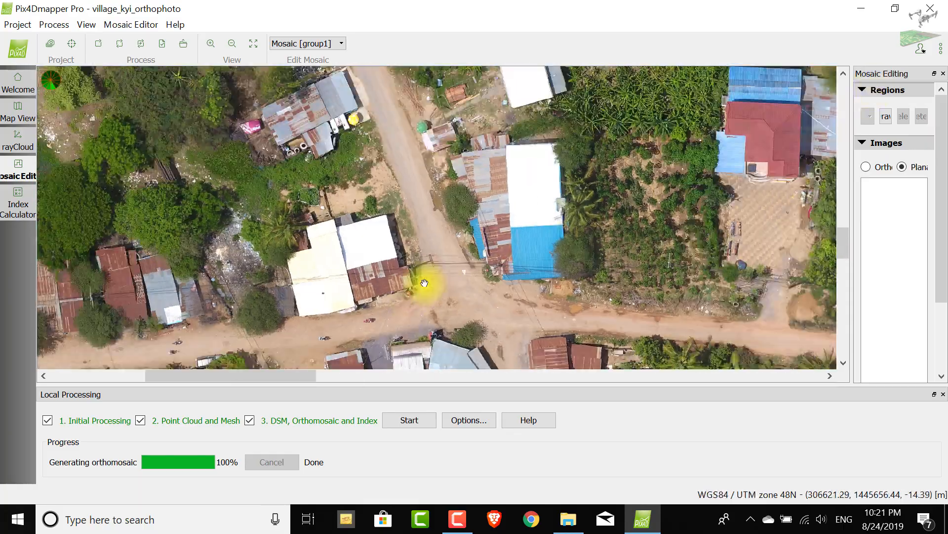
Examine the pale pond and surrounding farm fields in the orthomosaic, including the detail along the pond's edge.
scroll(424, 283, "down", 5)
scroll(470, 117, "up", 6)
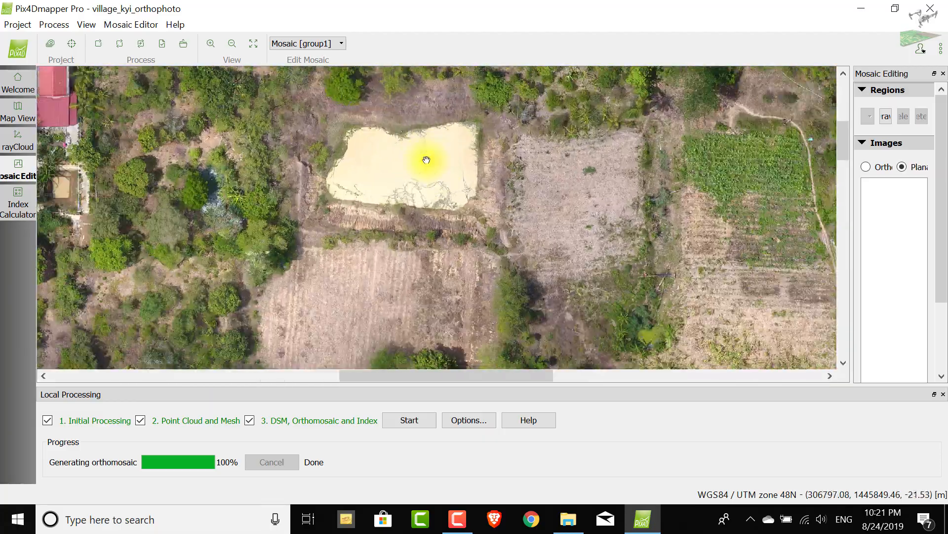
scroll(426, 159, "up", 3)
scroll(598, 240, "up", 3)
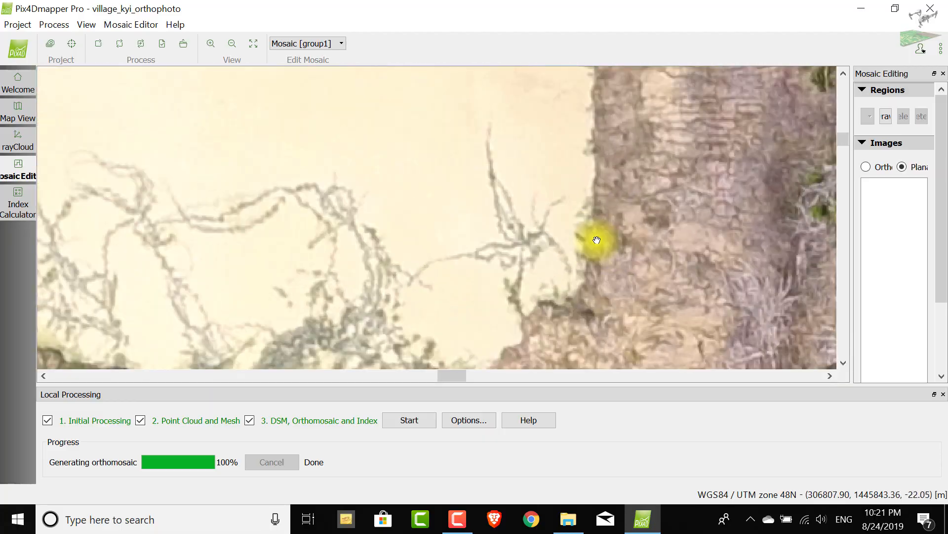
scroll(516, 239, "down", 6)
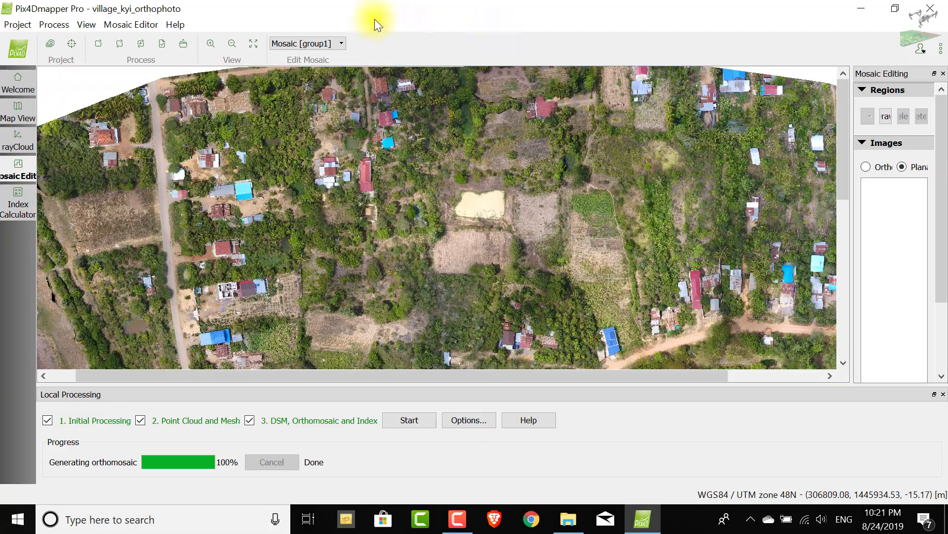
Display the DSM instead of the mosaic and examine its elevation colours around the road, trees and buildings.
left_click(315, 34)
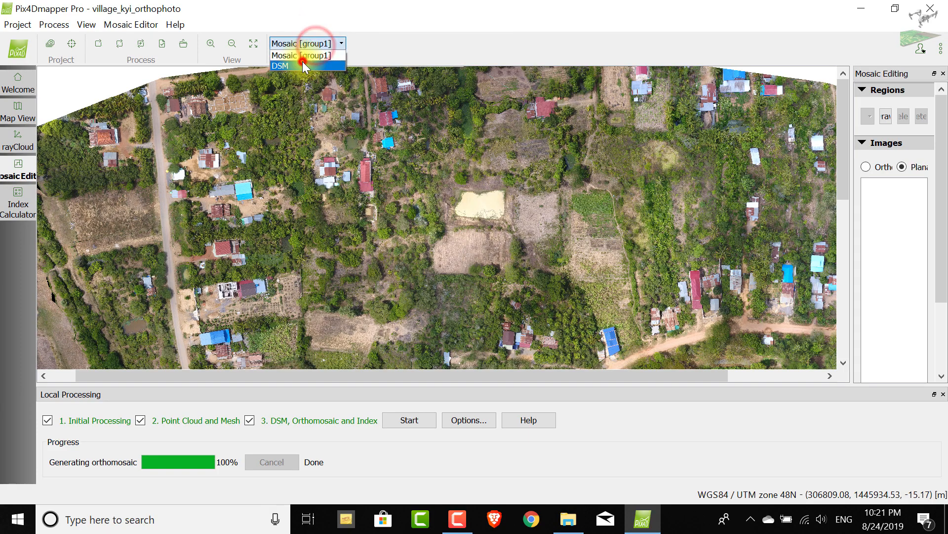
left_click(303, 61)
scroll(551, 266, "down", 5)
scroll(455, 299, "up", 6)
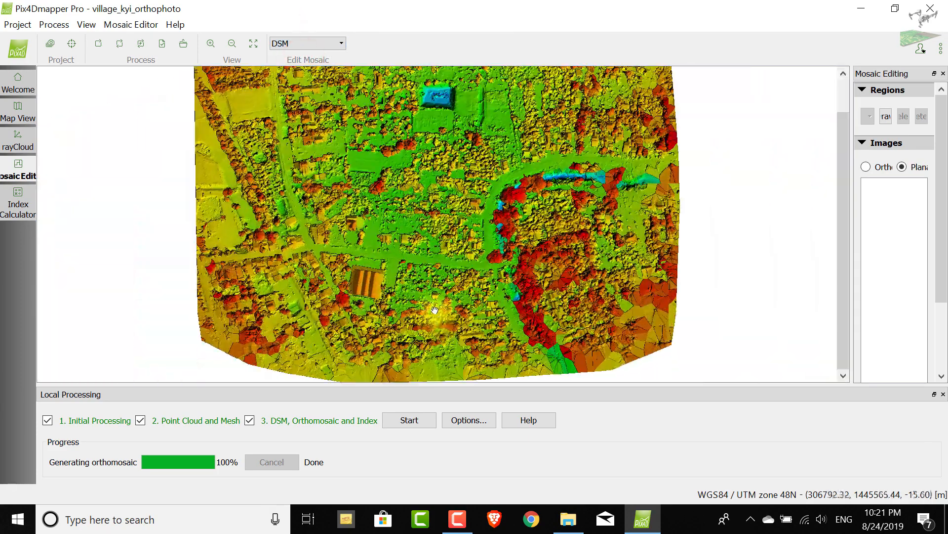
scroll(455, 299, "up", 5)
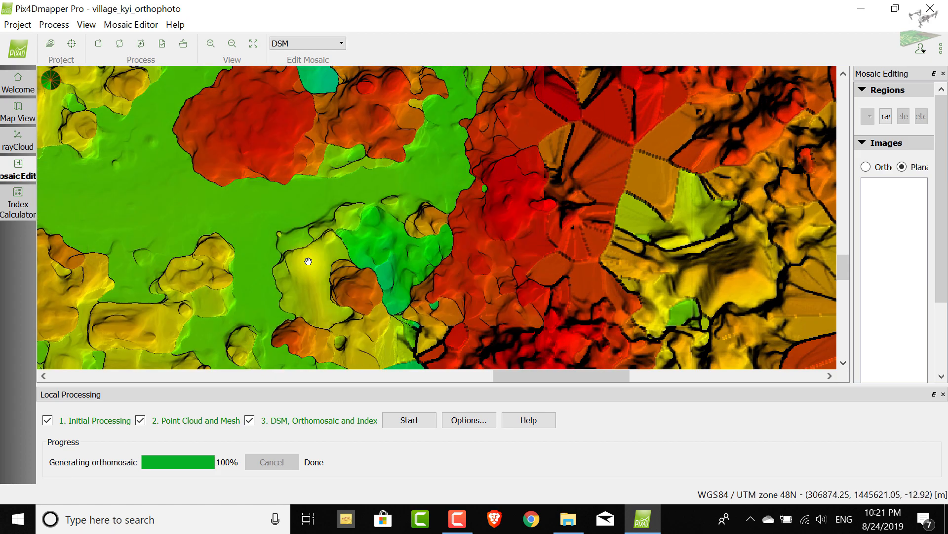
scroll(433, 185, "down", 6)
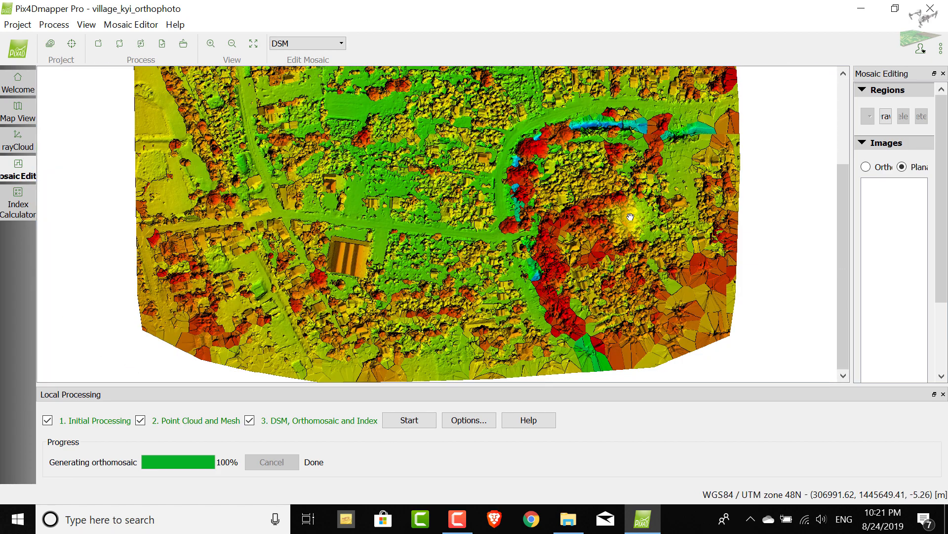
scroll(433, 184, "up", 5)
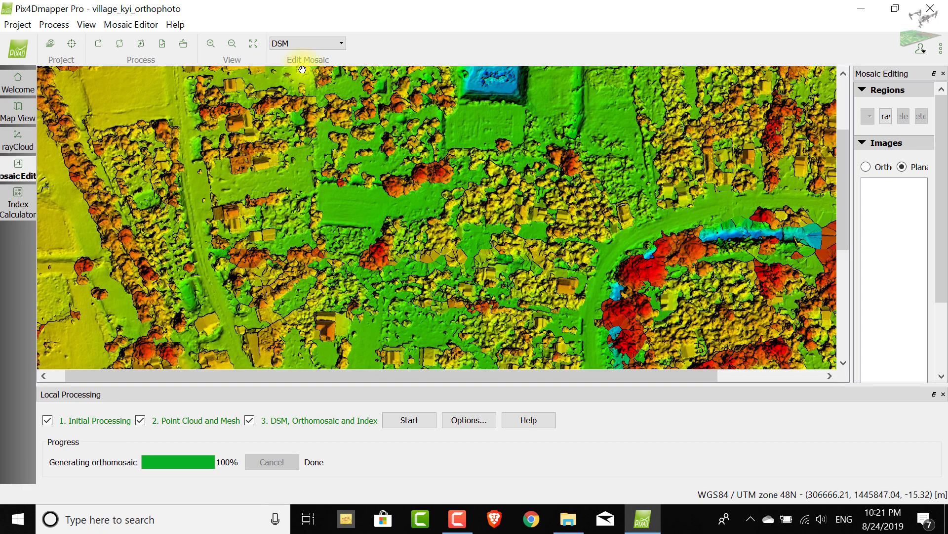
Compare the same village area by switching to Mosaic [group1] and back to DSM.
left_click(310, 43)
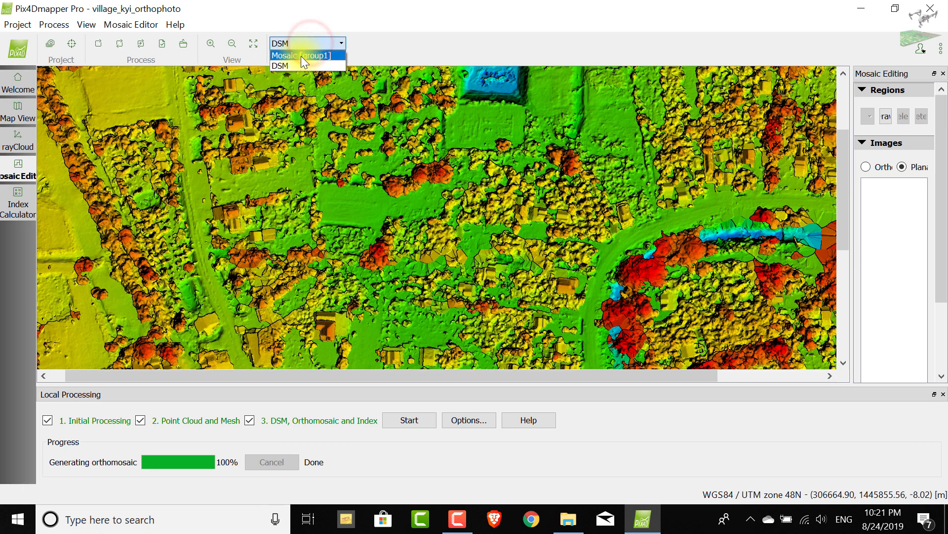
left_click(301, 55)
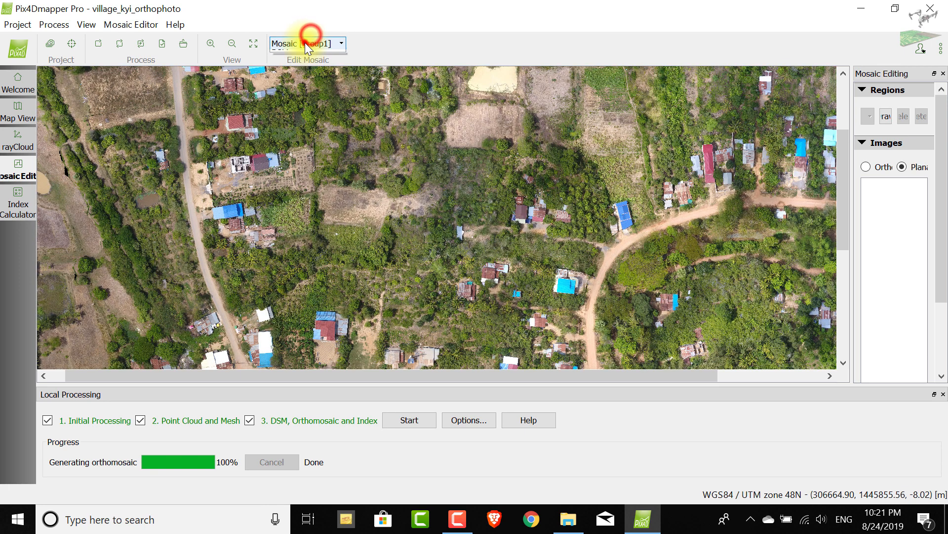
left_click(305, 42)
left_click(301, 65)
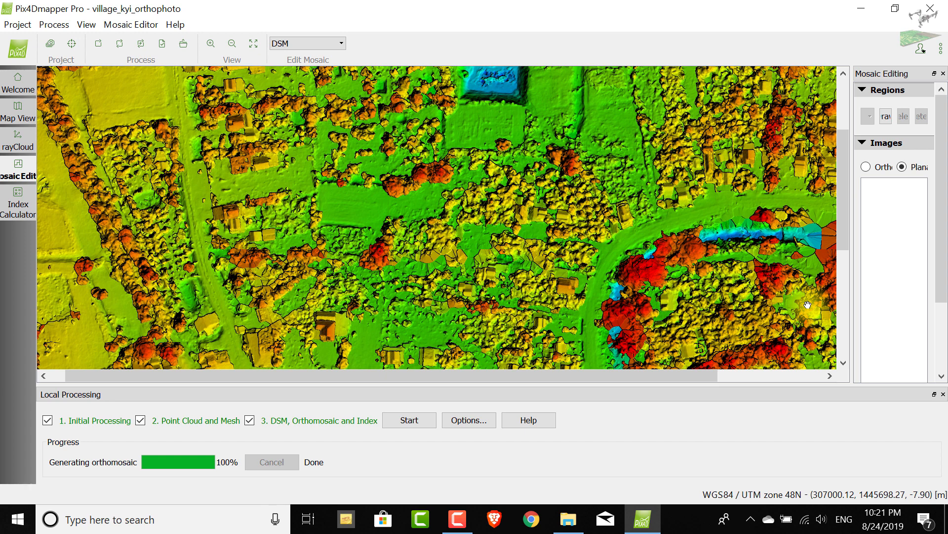
Minimize the open windows, launch ArcMap 10.7 from the desktop and start a new map from the Blank Map template.
left_click(863, 9)
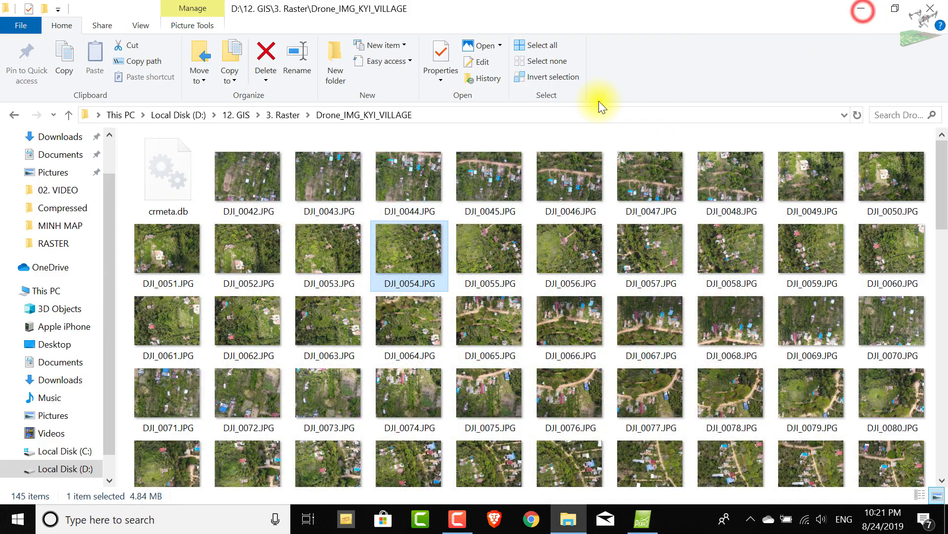
left_click(862, 8)
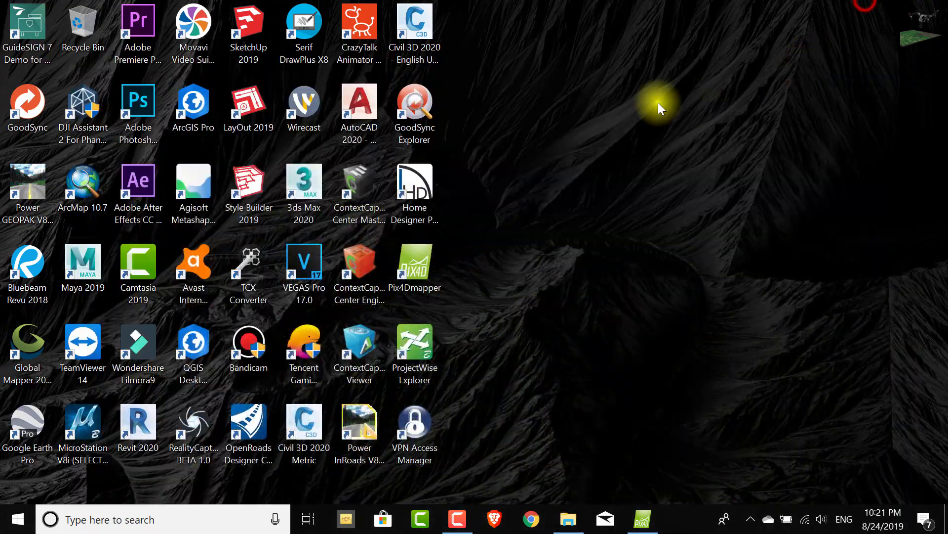
right_click(658, 104)
left_click(684, 148)
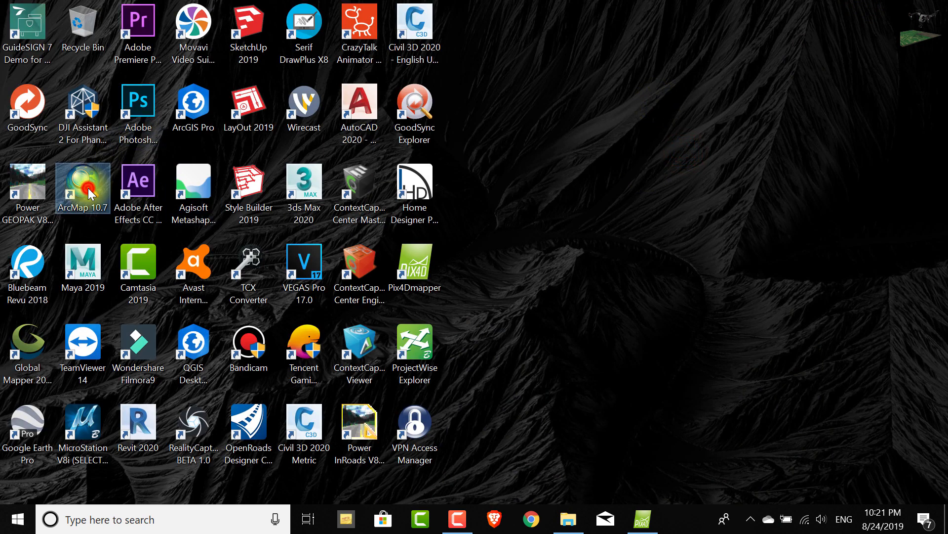
double_click(83, 188)
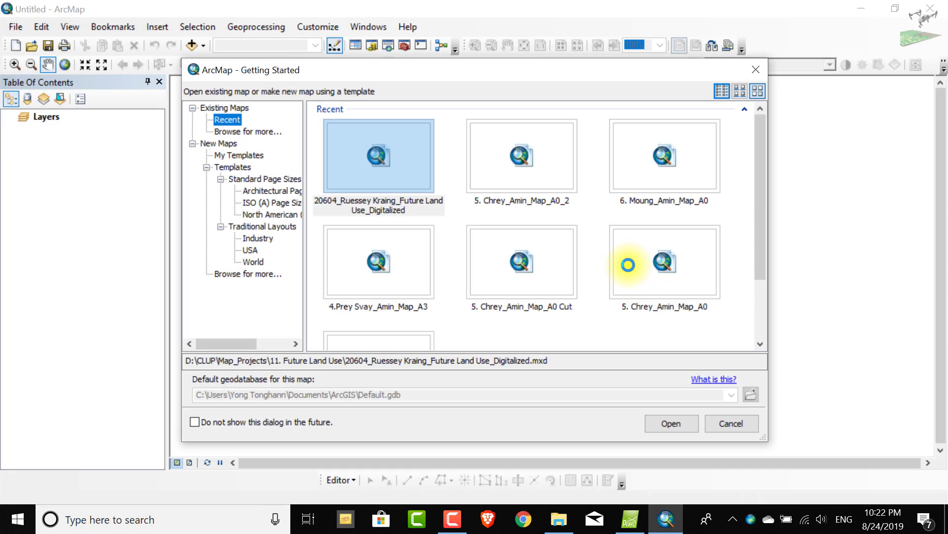
left_click(252, 151)
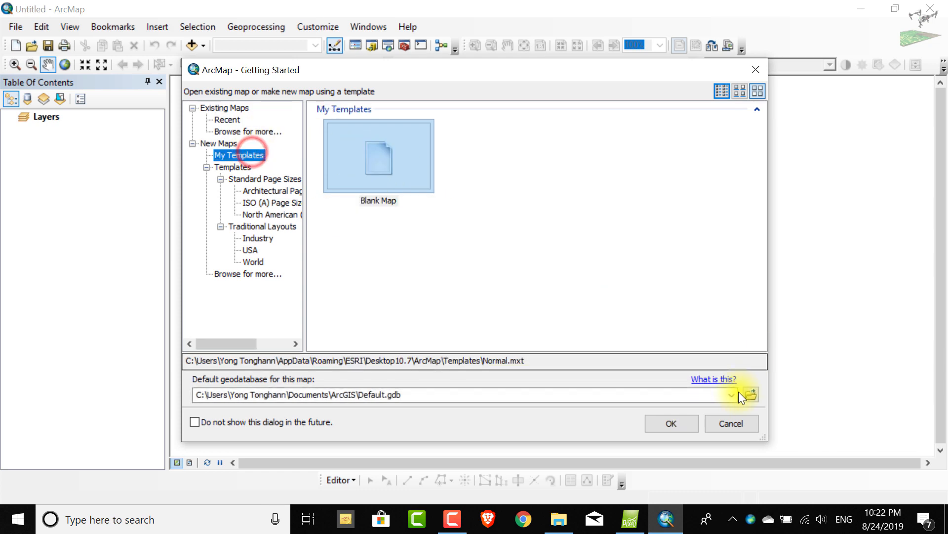
left_click(671, 423)
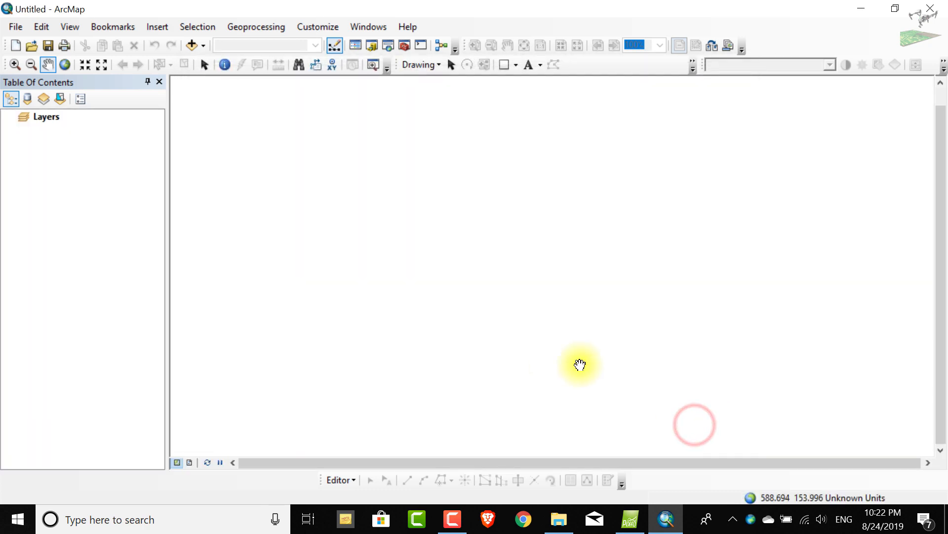
Add polbndL_wgs84-2019.shp to the map from the 1.Province Boundary_2019 folder inside D:\12. GIS\1. GIS\Database_2019\Database_2019.
left_click(190, 45)
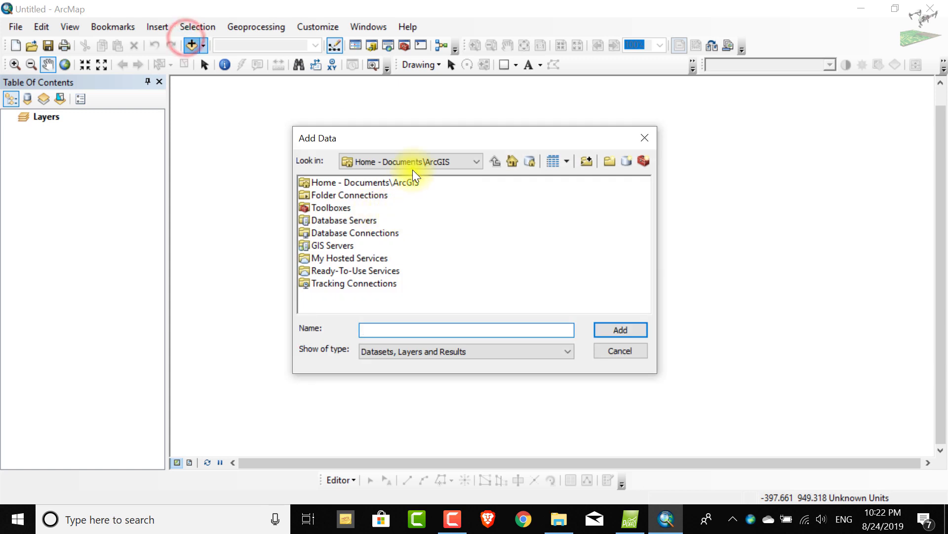
left_click(413, 160)
left_click(387, 246)
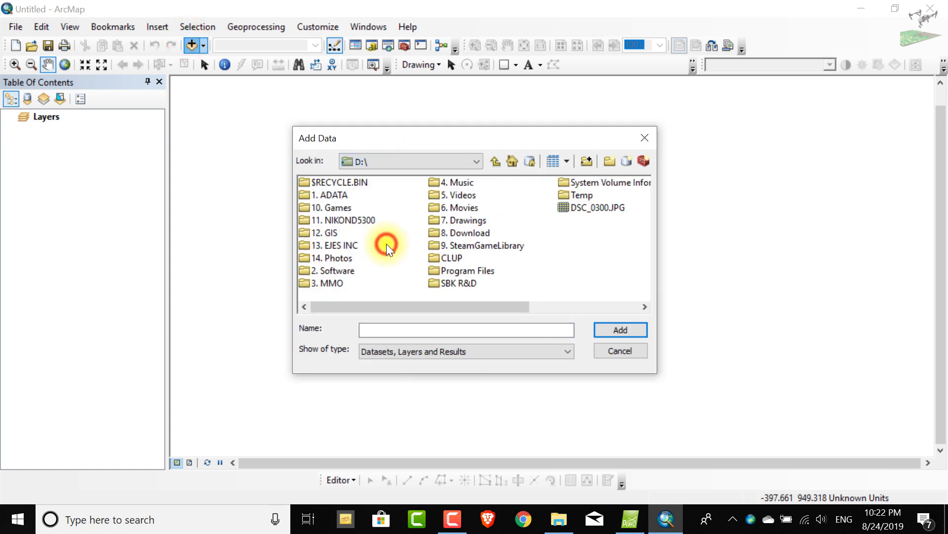
double_click(323, 232)
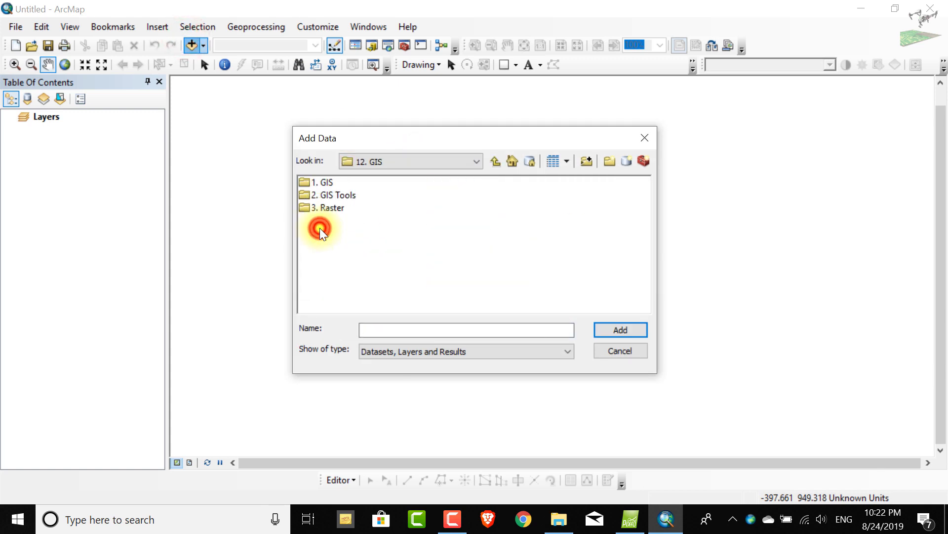
double_click(326, 183)
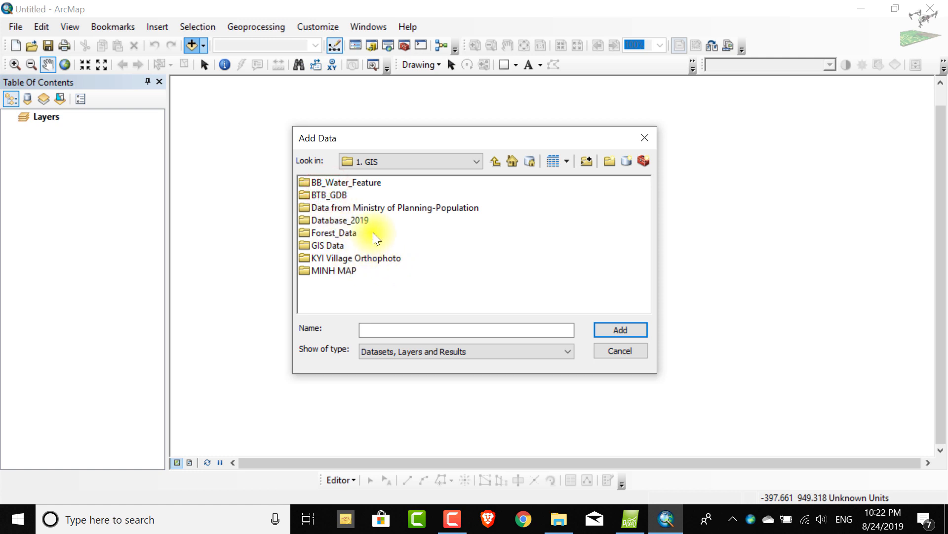
double_click(341, 219)
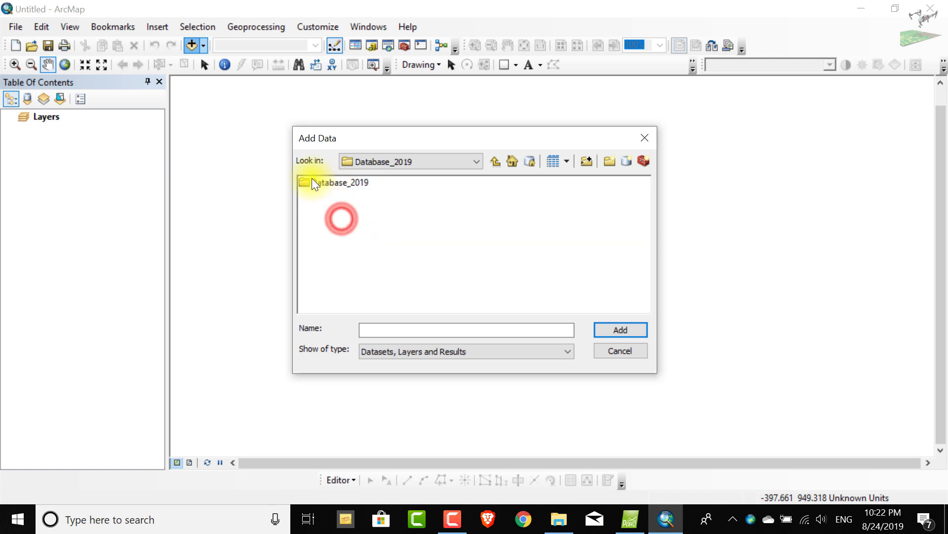
left_click(312, 179)
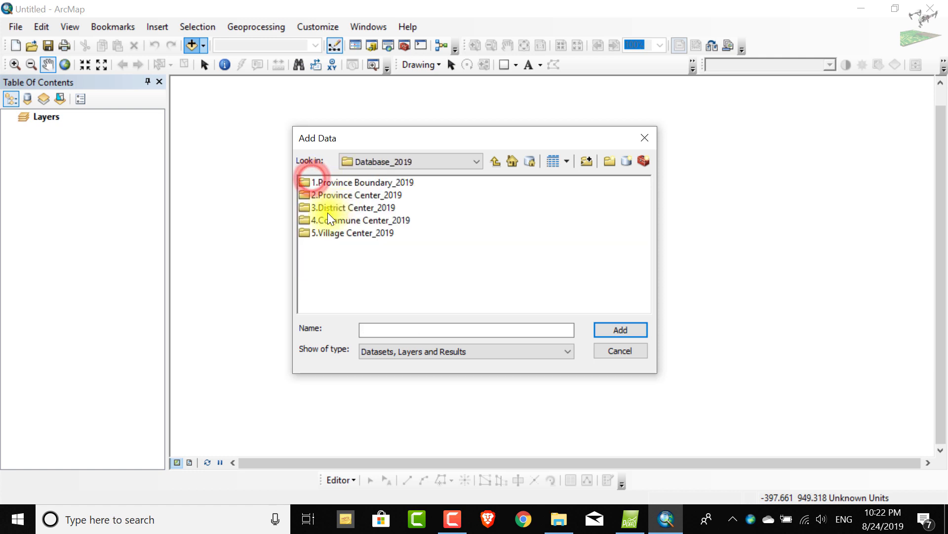
double_click(365, 183)
left_click(324, 183)
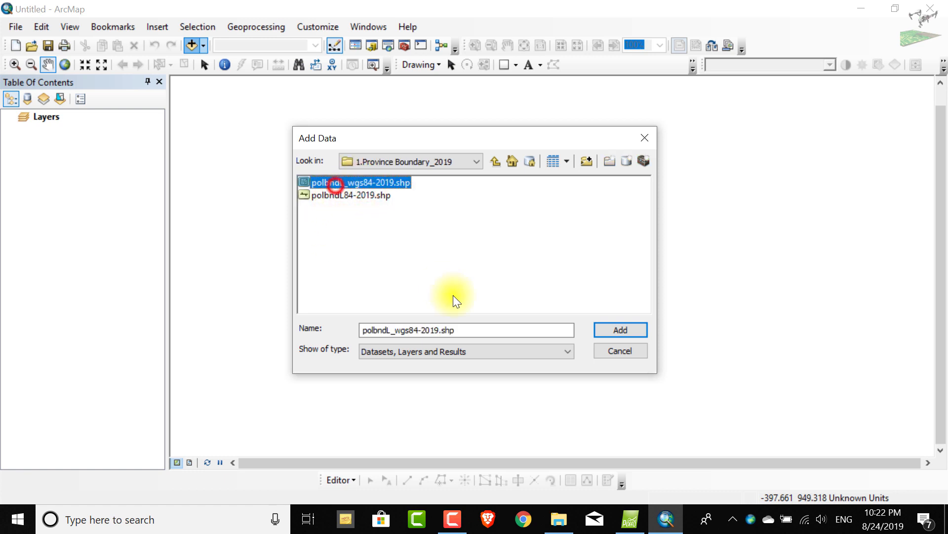
left_click(603, 334)
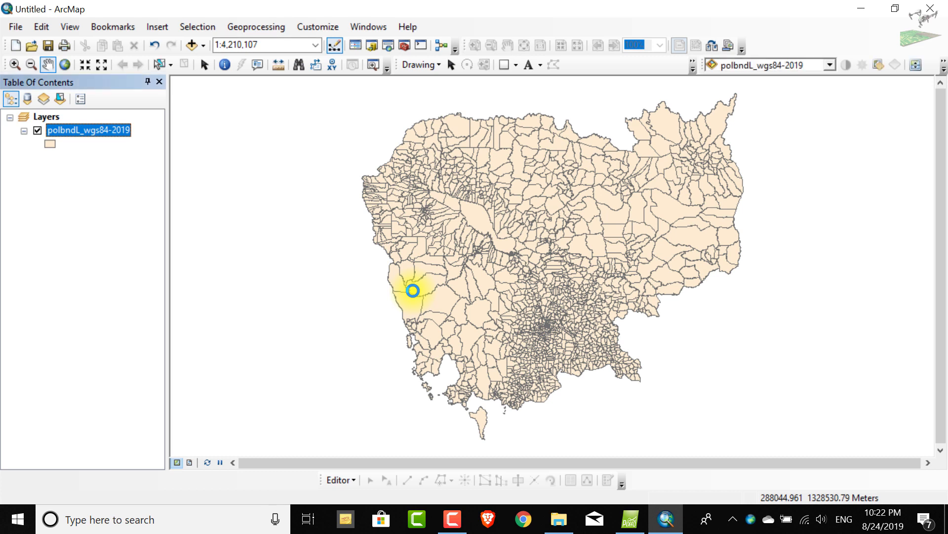
left_click(413, 291)
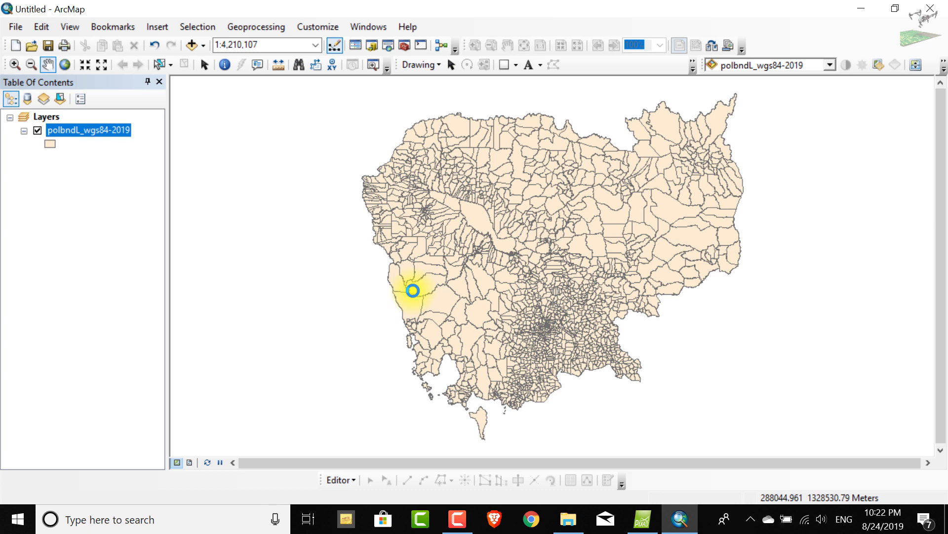
Start adding data and look through the Drone_IMG_KYI_VILLAGE folder inside D:\12. GIS\3. Raster.
scroll(434, 247, "up", 3)
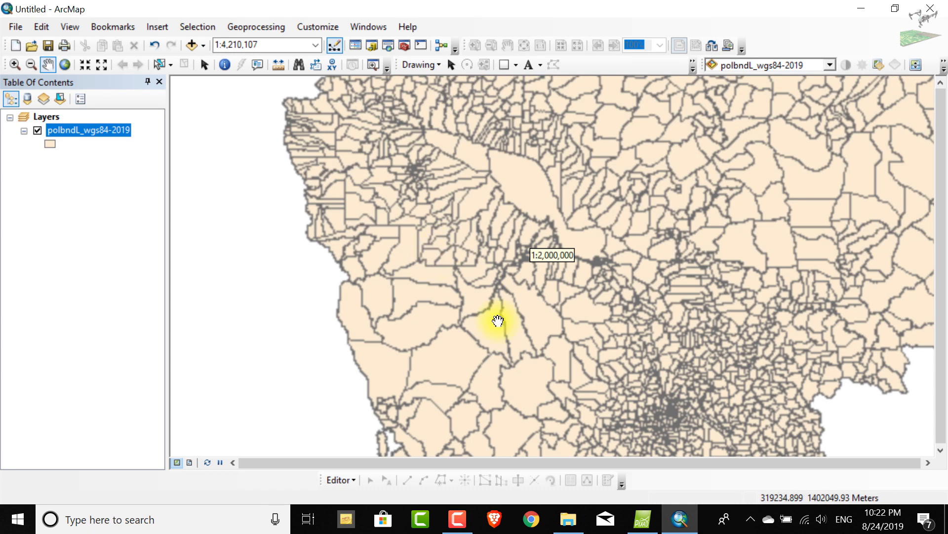
left_click(192, 45)
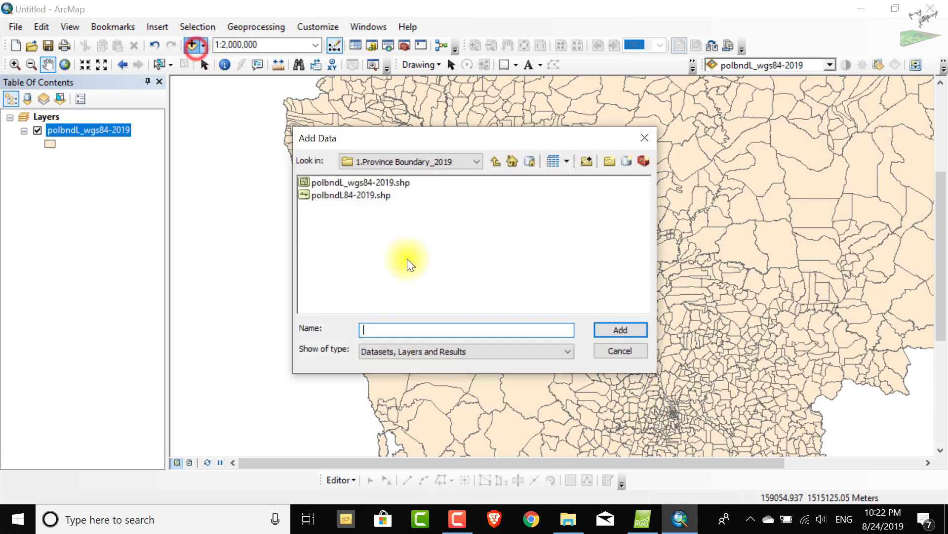
left_click(420, 162)
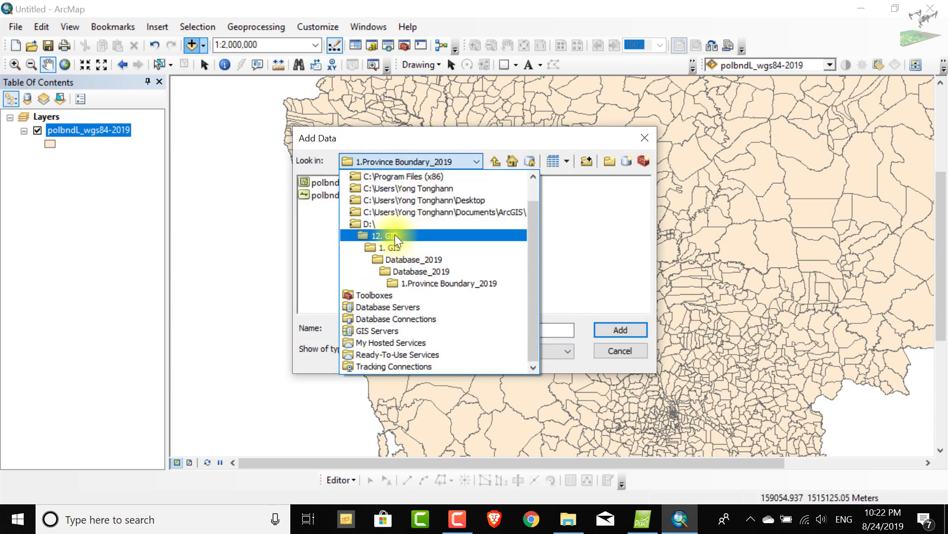
left_click(395, 235)
double_click(334, 209)
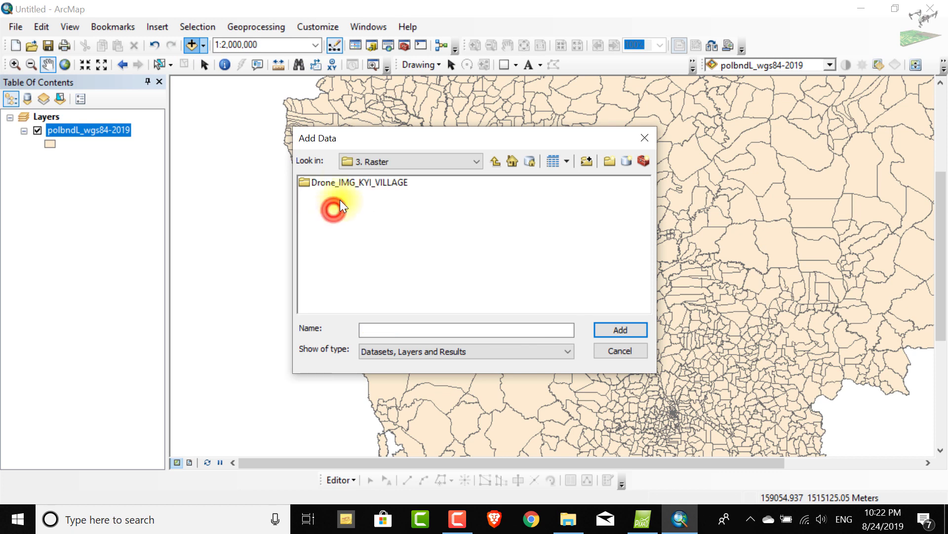
double_click(345, 182)
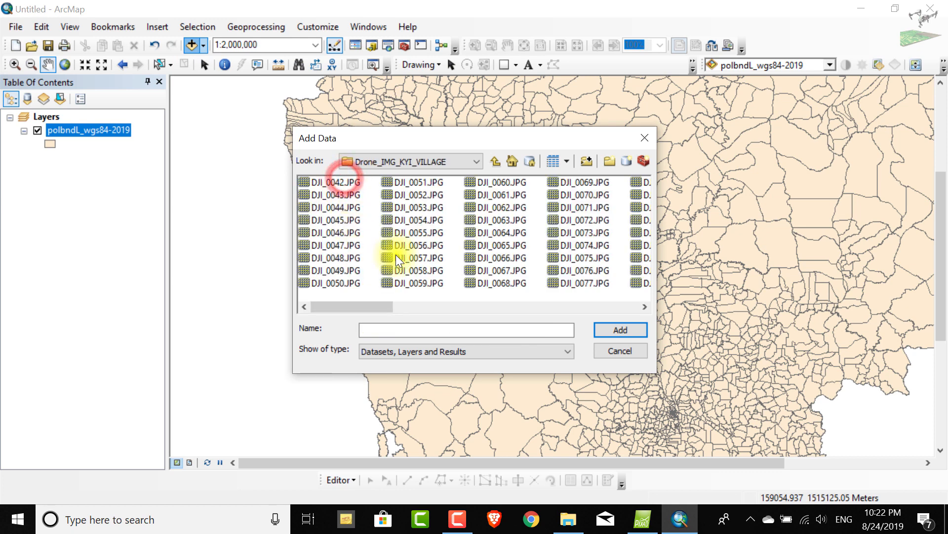
Look through the D:\ and Documents\ArcGIS locations, and go up to the list of folder connections.
left_click(470, 159)
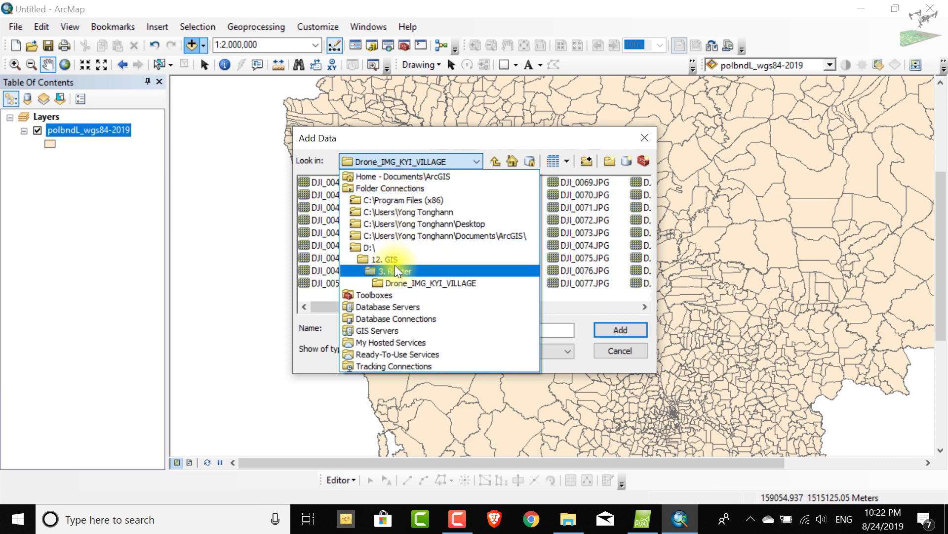
left_click(384, 249)
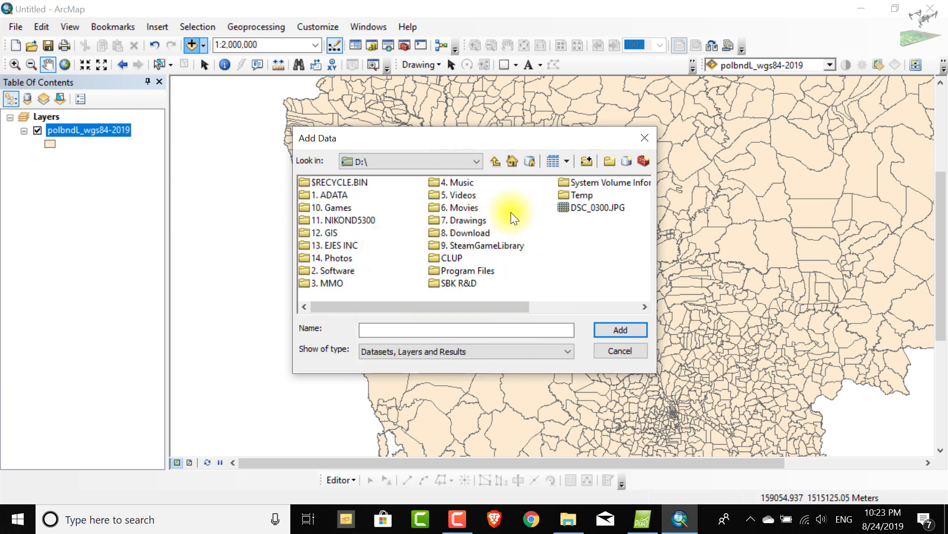
left_click(439, 157)
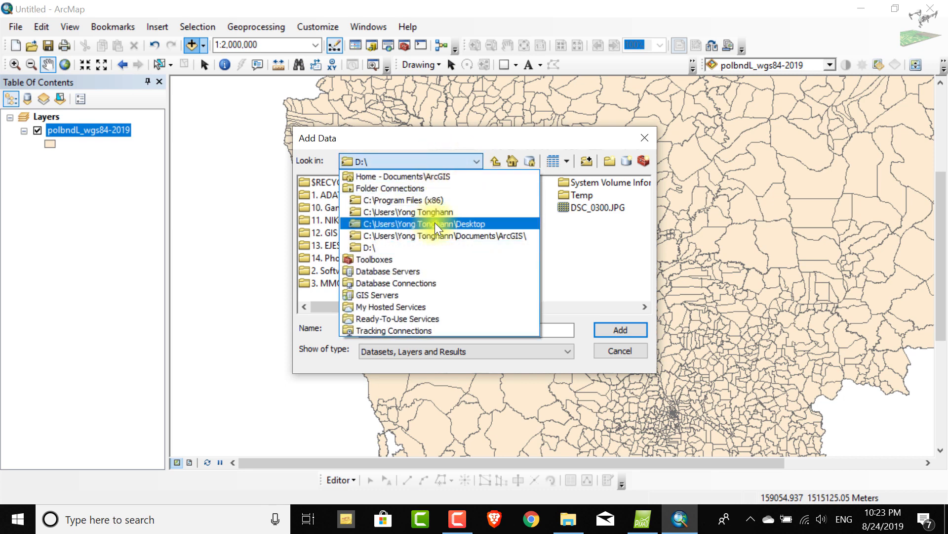
left_click(437, 236)
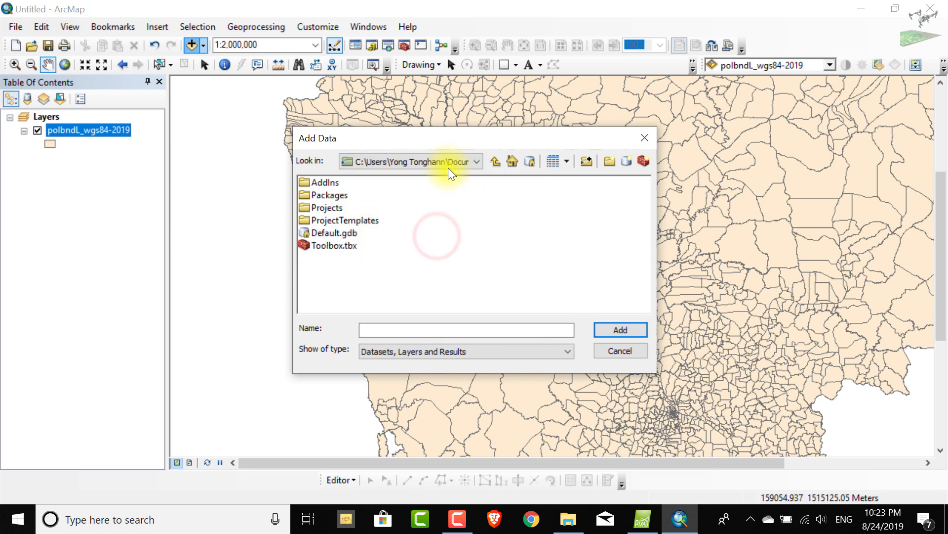
left_click(495, 160)
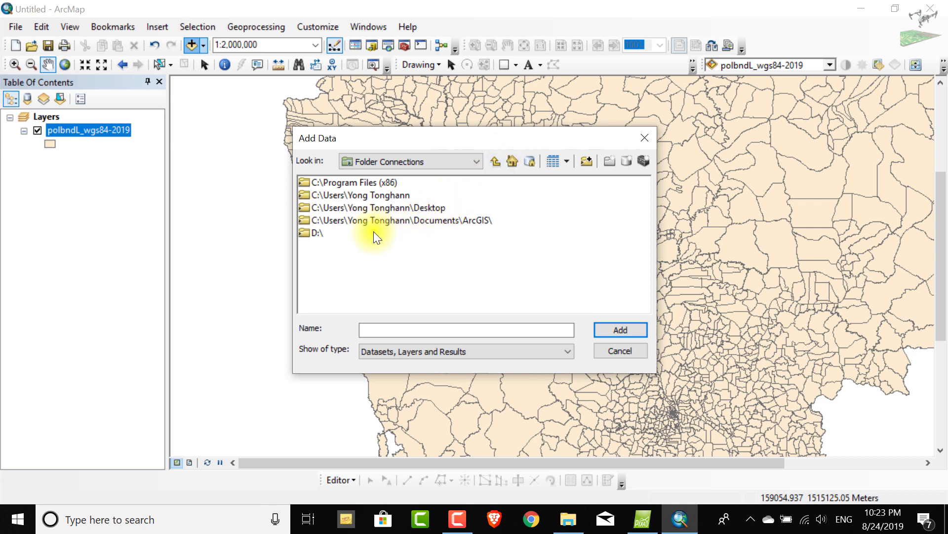
Try to create a folder connection to the Documents library and to the Libraries folder.
left_click(585, 162)
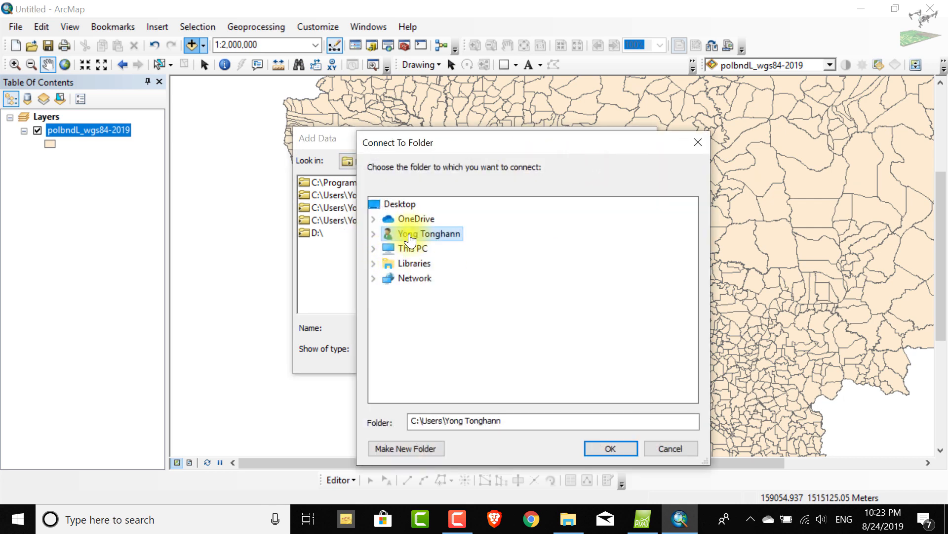
left_click(410, 263)
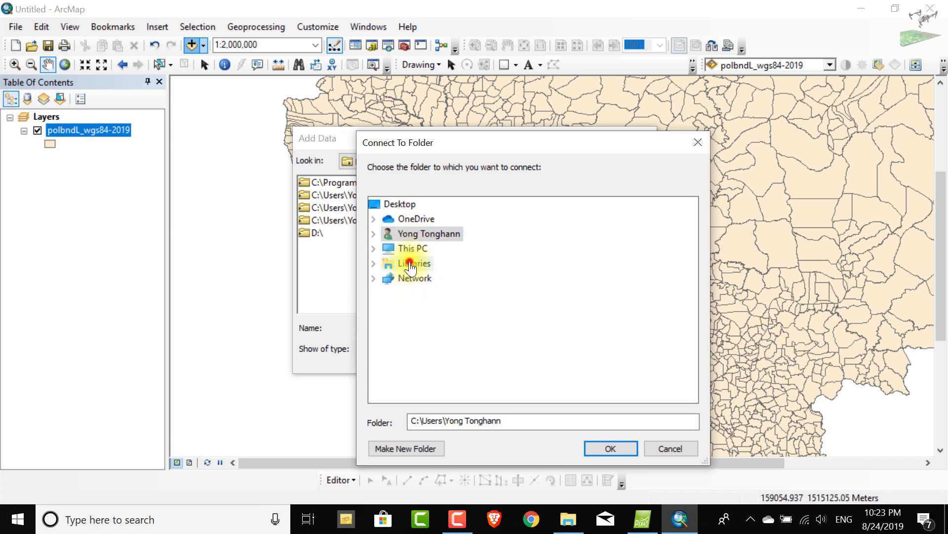
left_click(436, 294)
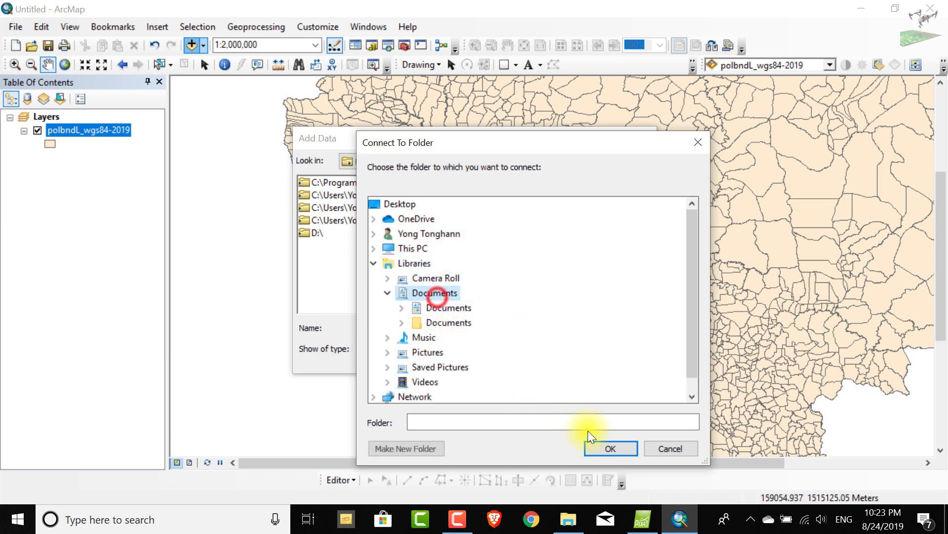
left_click(608, 447)
left_click(607, 189)
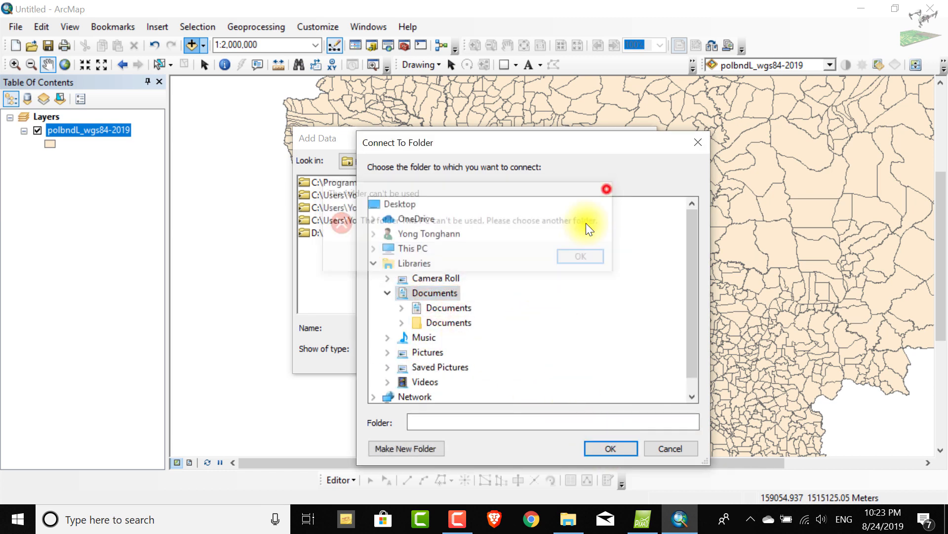
left_click(404, 263)
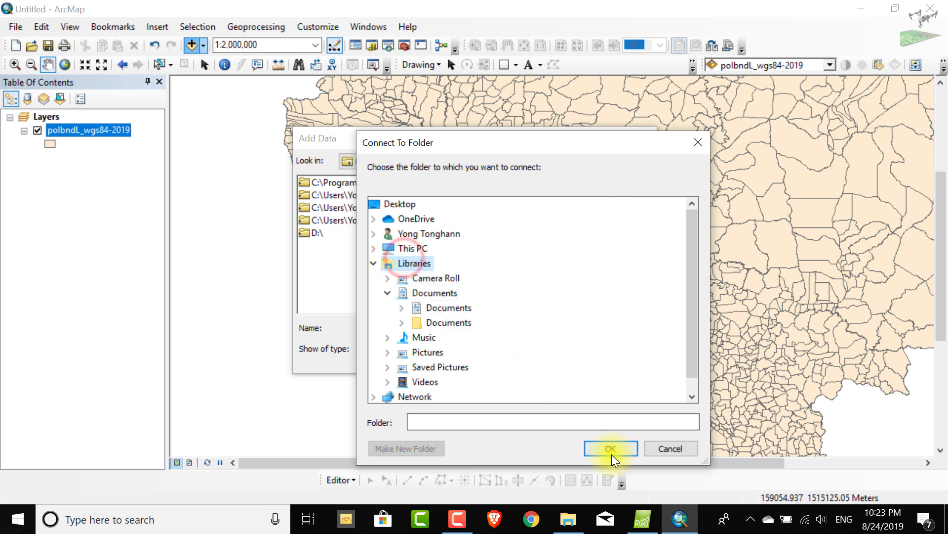
left_click(611, 451)
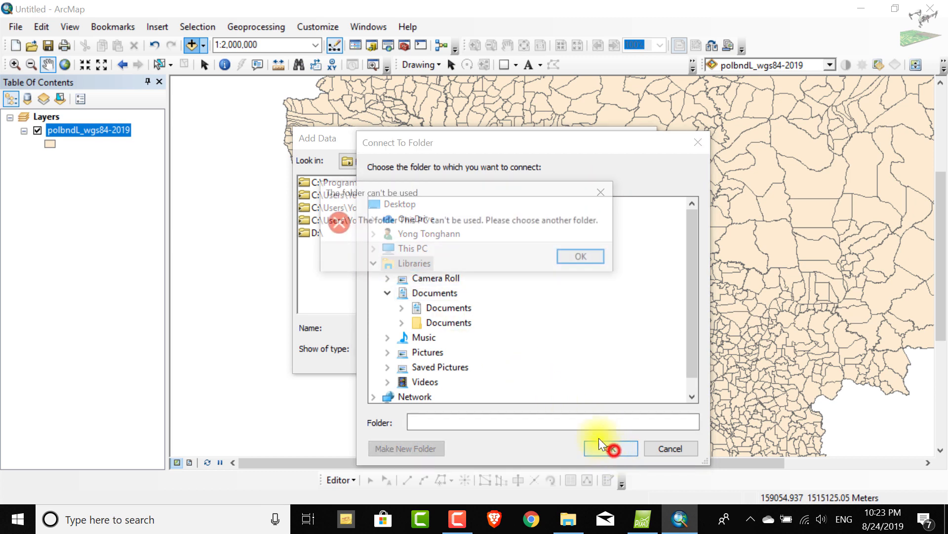
left_click(583, 258)
Connect to the user profile folder and browse into its Documents folder.
double_click(415, 235)
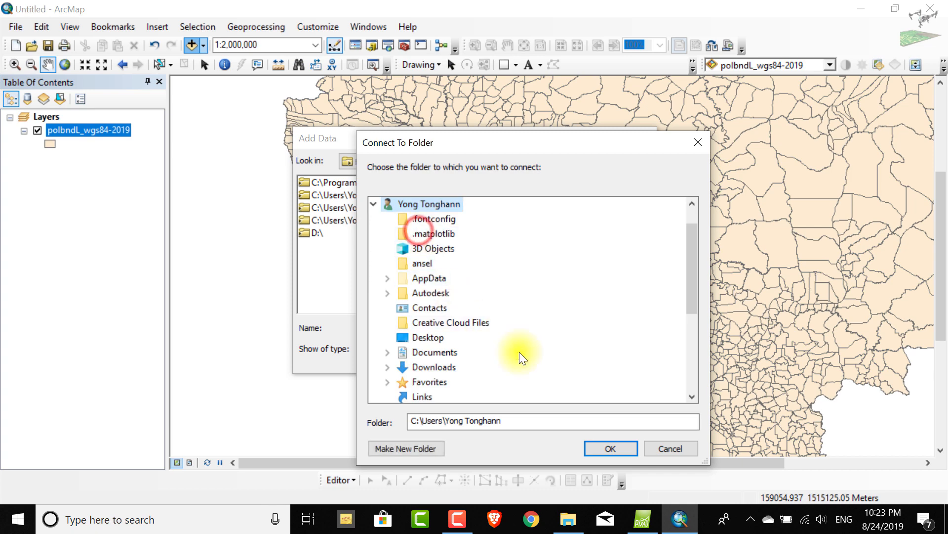
left_click(610, 448)
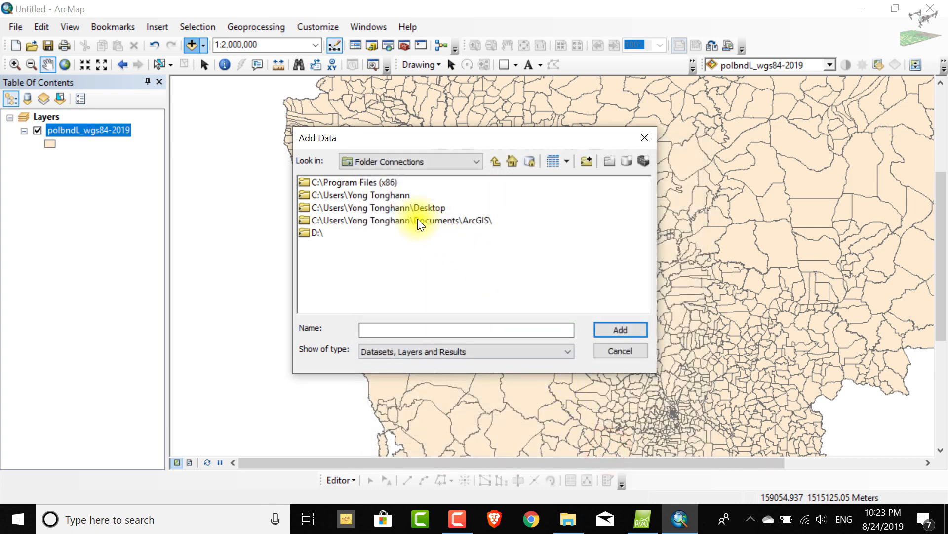
left_click(402, 210)
double_click(396, 199)
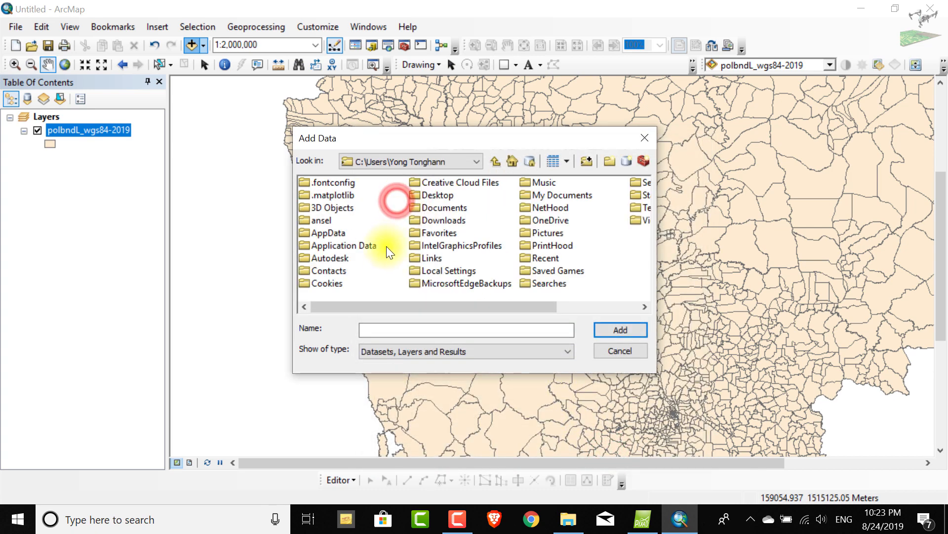
double_click(435, 206)
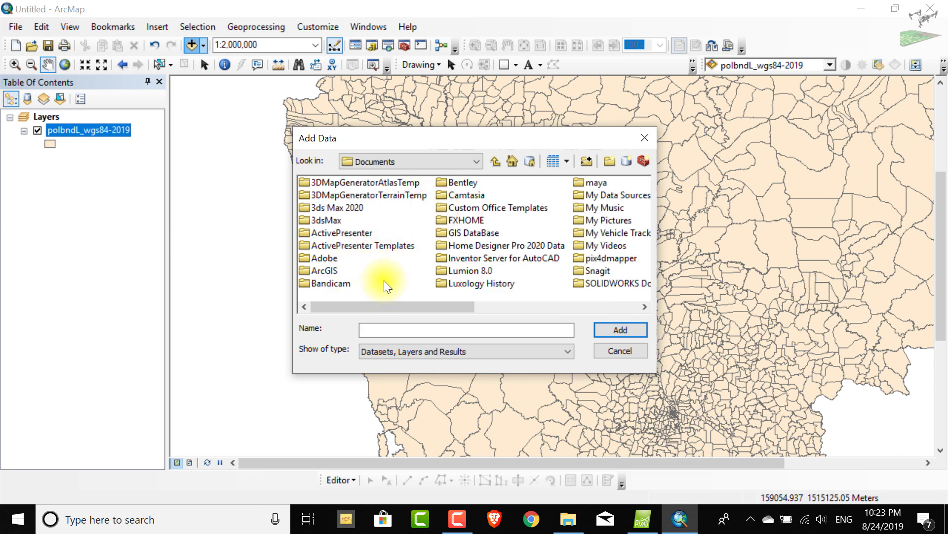
Add village_kyi_orthophoto_transparent_mosaic_group1.tif to the map from pix4dmapper\village_kyi_orthophoto\3_dsm_ortho\2_mosaic, building its pyramids.
scroll(384, 280, "down", 2)
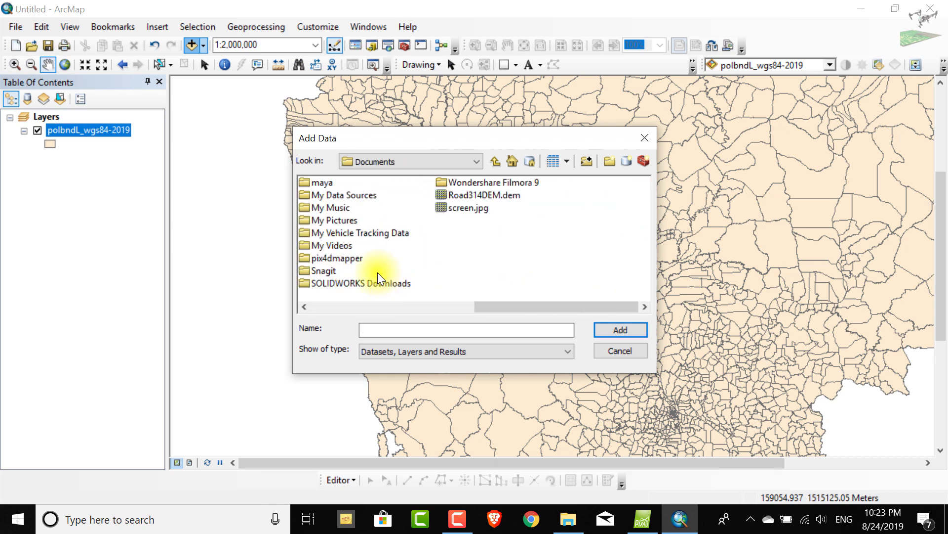
double_click(359, 258)
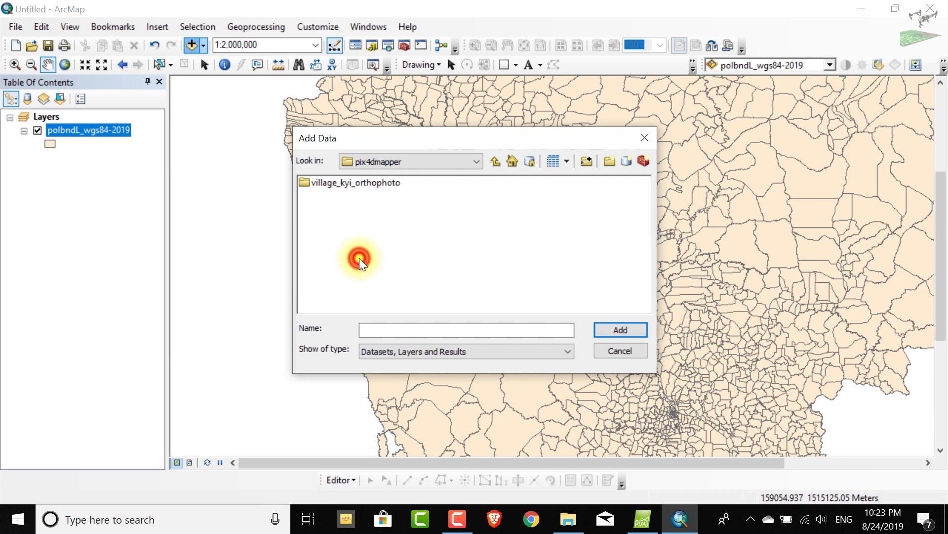
double_click(368, 182)
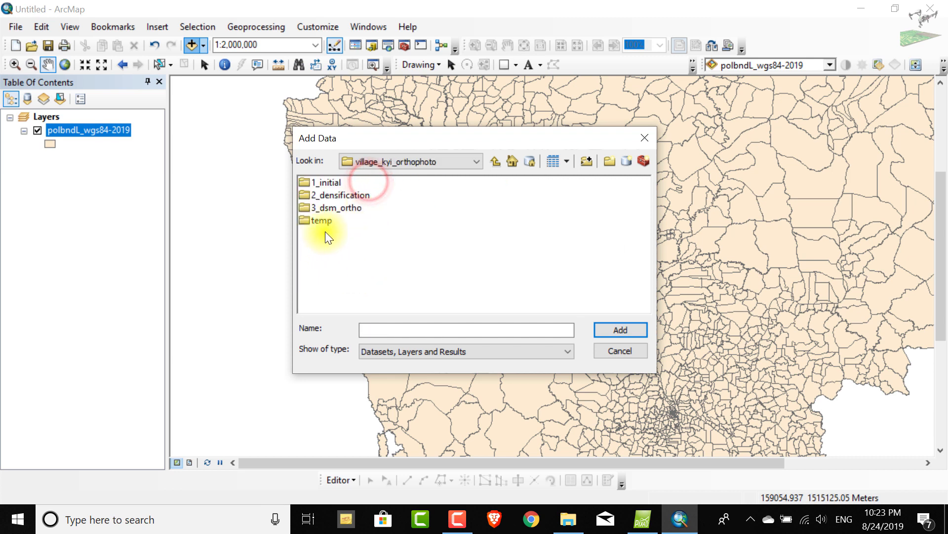
double_click(330, 209)
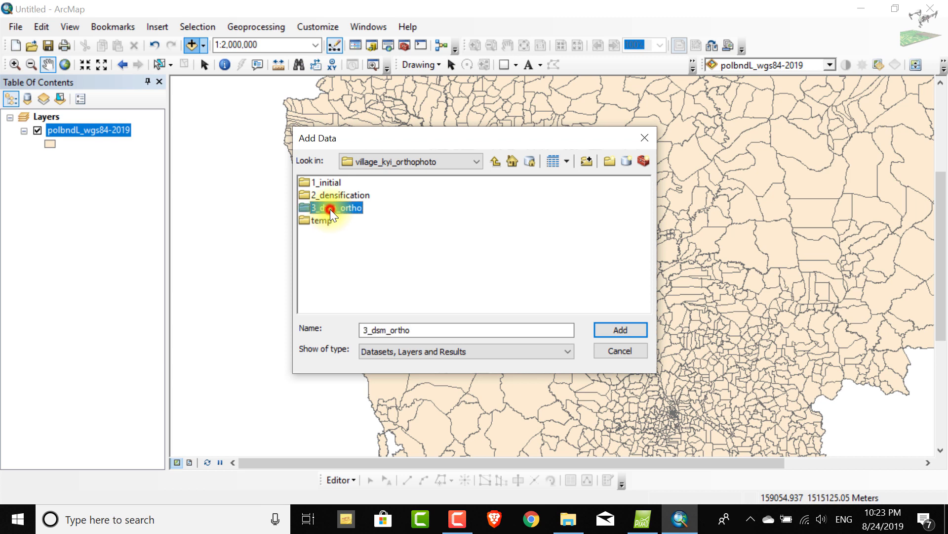
double_click(328, 196)
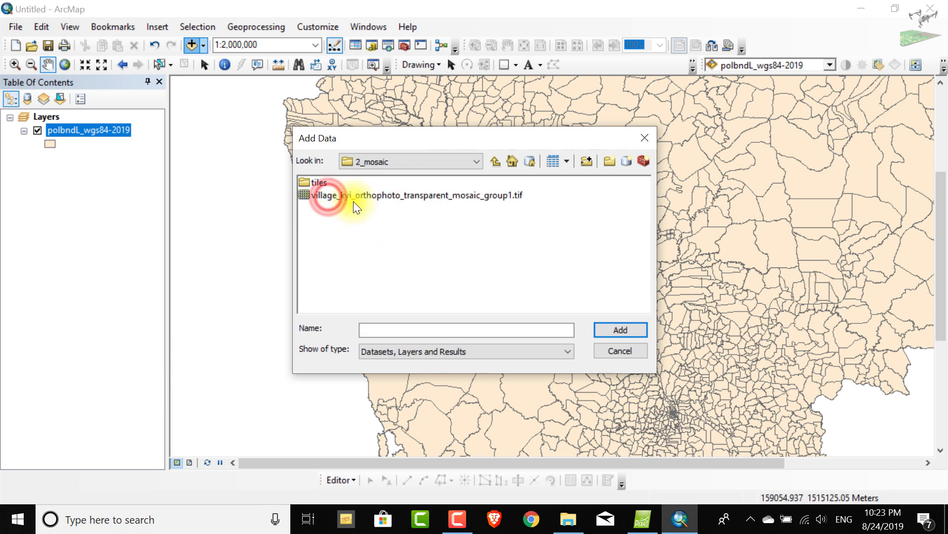
left_click(354, 194)
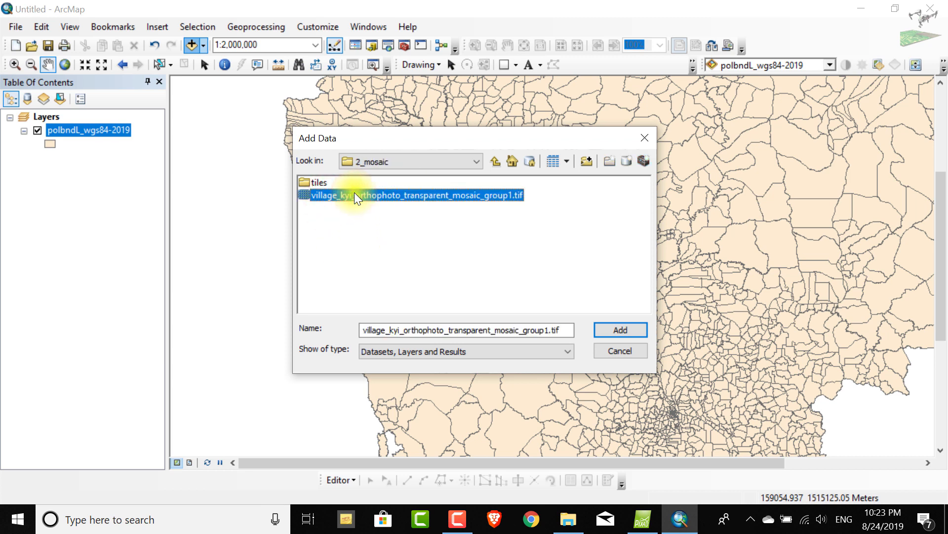
left_click(621, 329)
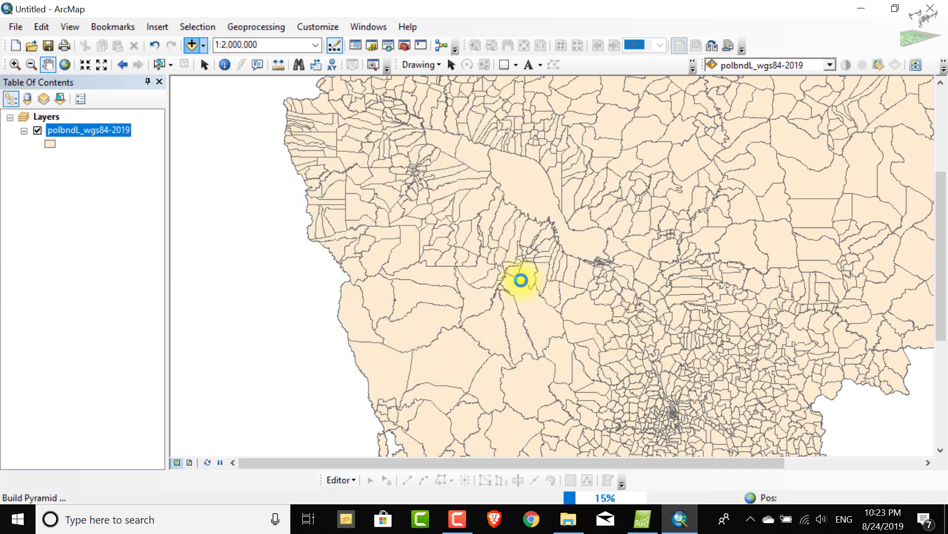
Switch to File Explorer and locate the mosaic TIF in Documents\pix4dmapper\village_kyi_orthophoto\3_dsm_ortho\2_mosaic.
left_click(568, 519)
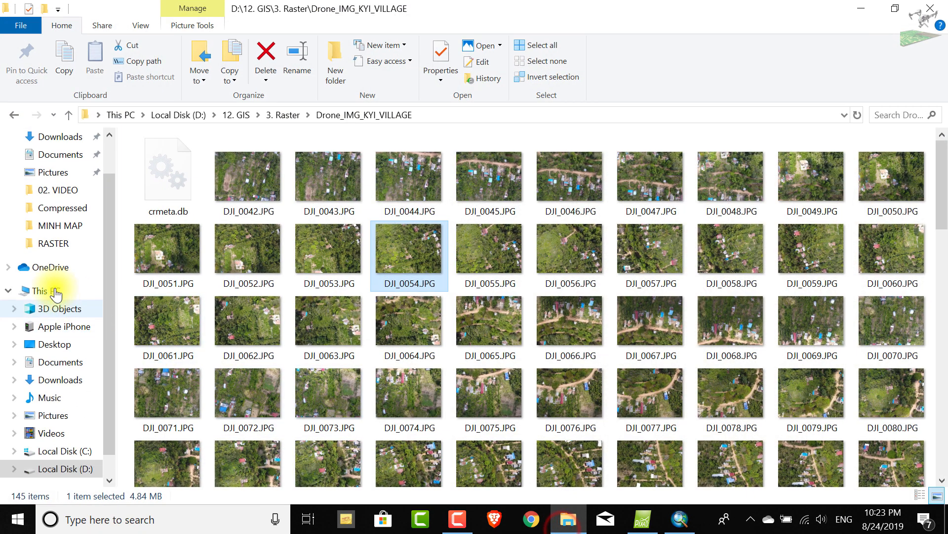
left_click(47, 154)
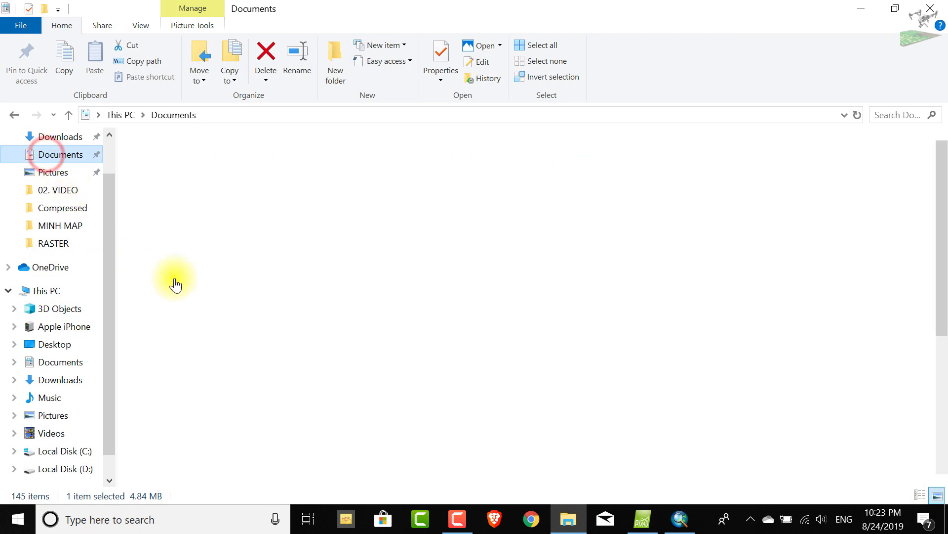
scroll(190, 393, "down", 4)
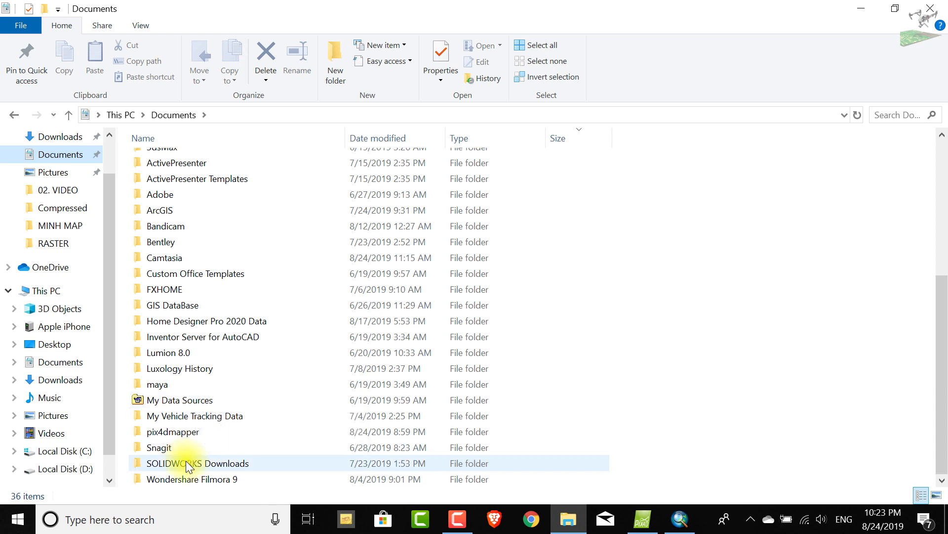
double_click(178, 434)
left_click(210, 159)
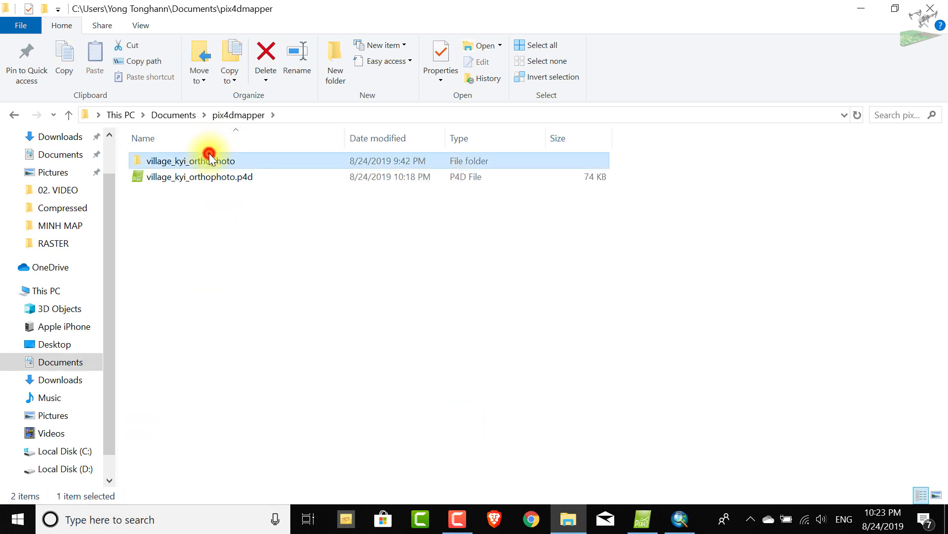
double_click(209, 159)
double_click(193, 186)
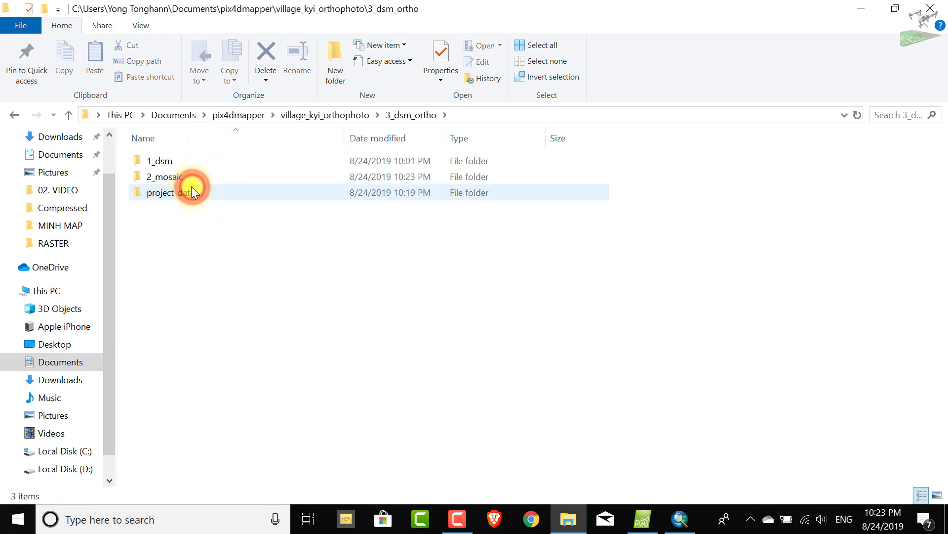
double_click(191, 181)
left_click(213, 208)
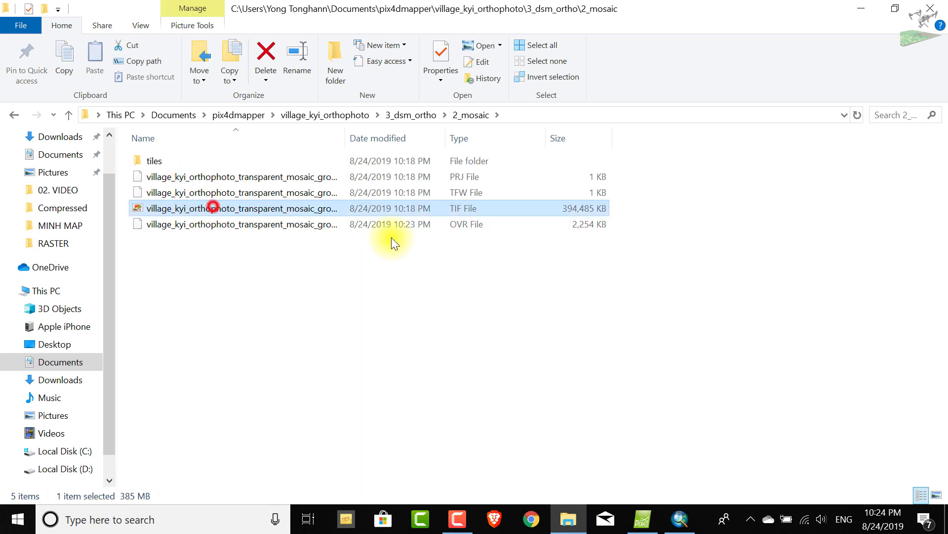
Locate village_kyi_orthophoto_dsm.tif in the 1_dsm folder of village_kyi_orthophoto\3_dsm_ortho.
left_click(302, 114)
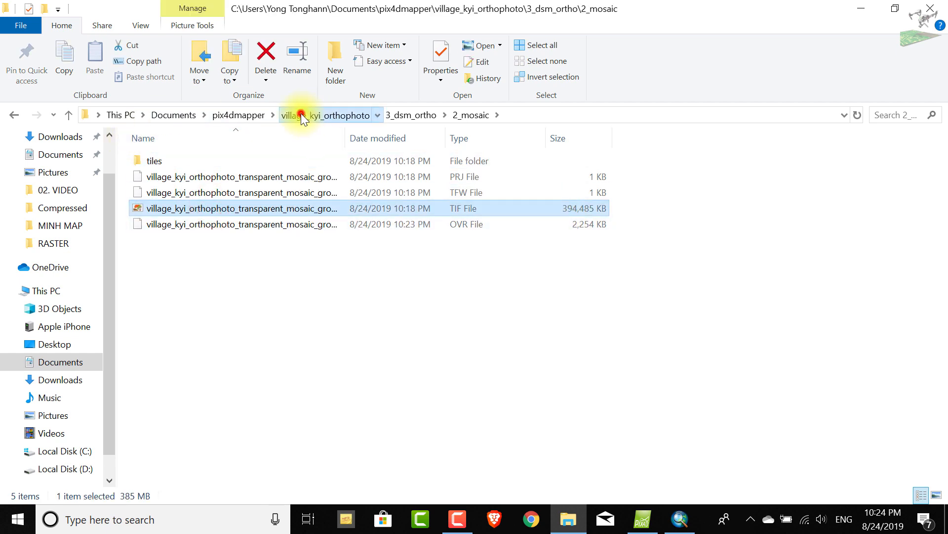
left_click(185, 179)
double_click(182, 192)
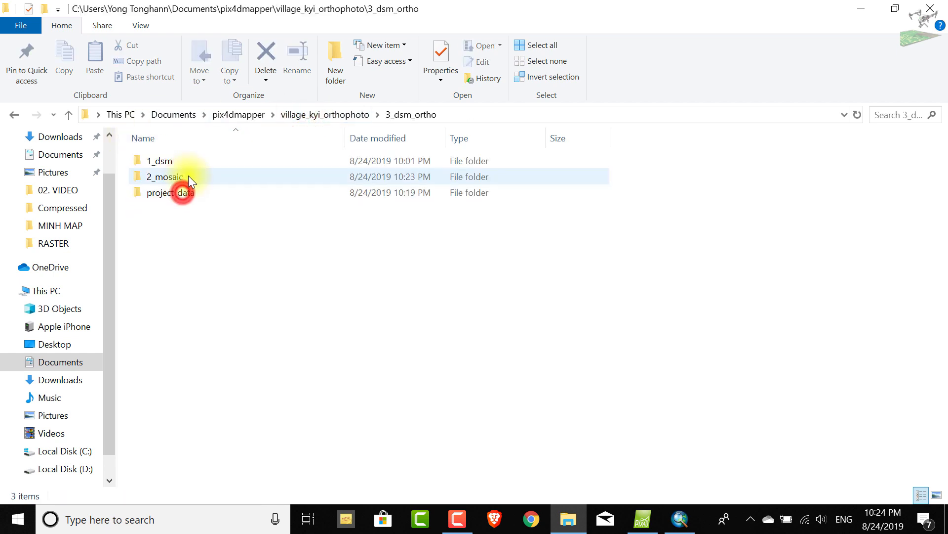
double_click(185, 162)
left_click(213, 208)
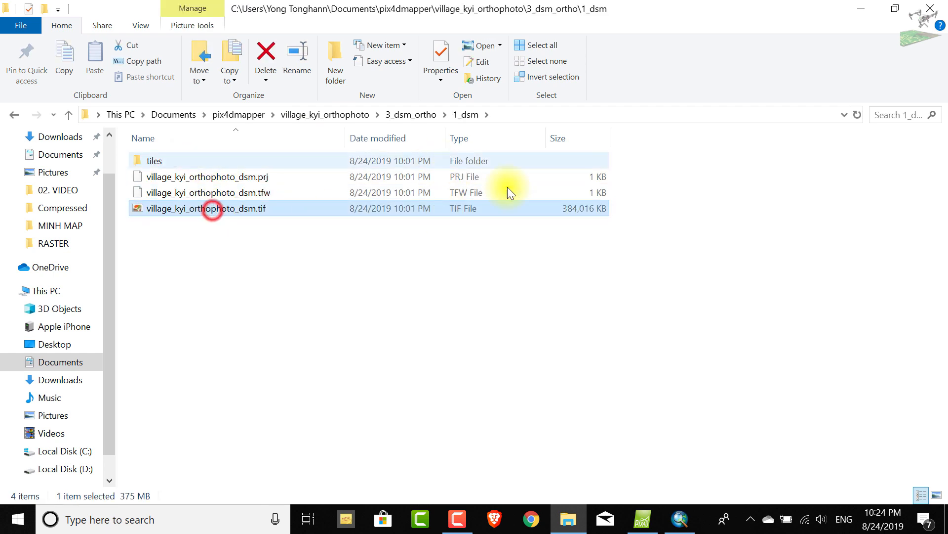
Switch to ArcMap, move the polbndL_wgs84-2019 layer below the orthophoto mosaic, and inspect the mosaic on the map.
left_click(678, 518)
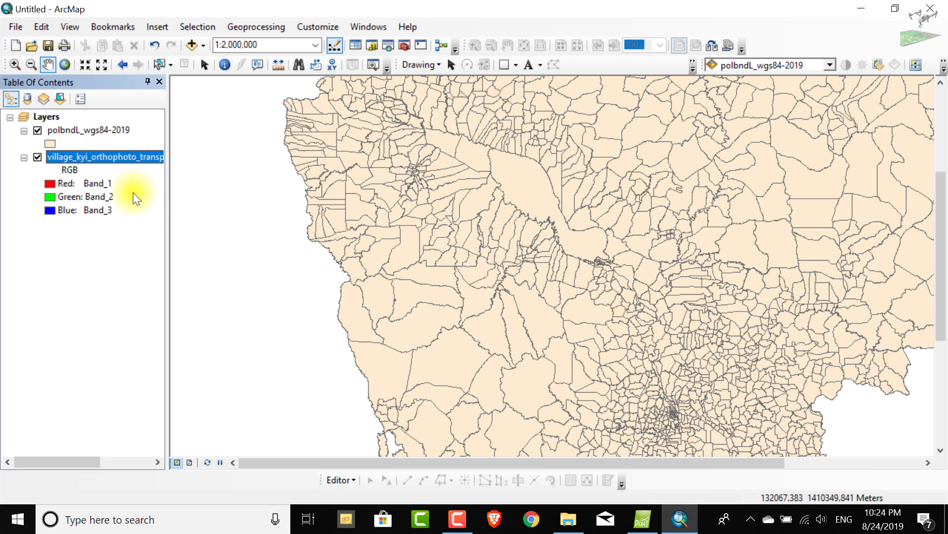
left_click_drag(79, 130, 88, 193)
scroll(373, 183, "up", 3)
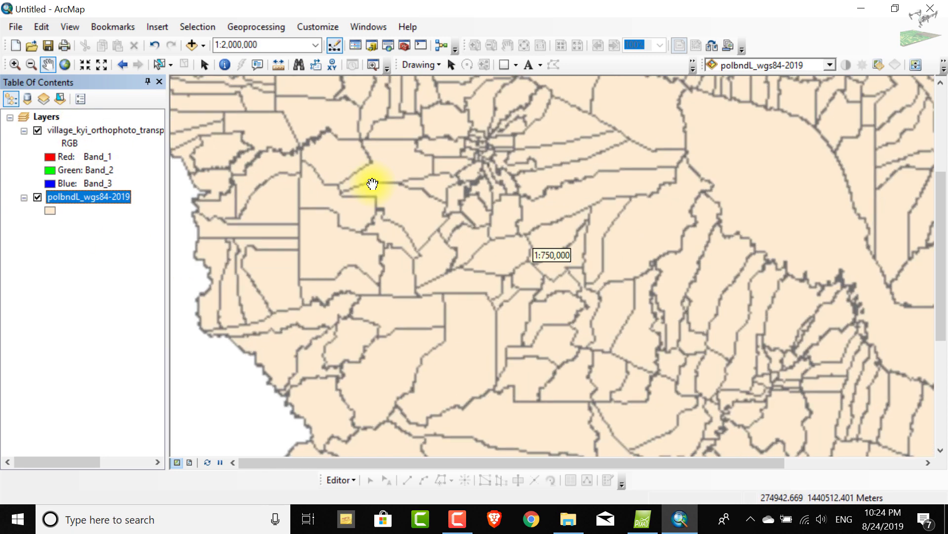
scroll(372, 183, "up", 1)
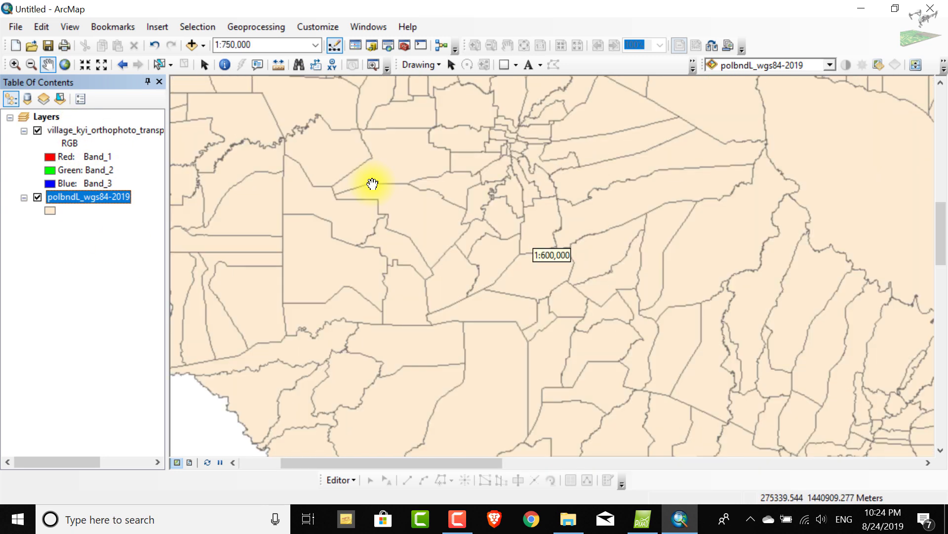
scroll(499, 161, "up", 2)
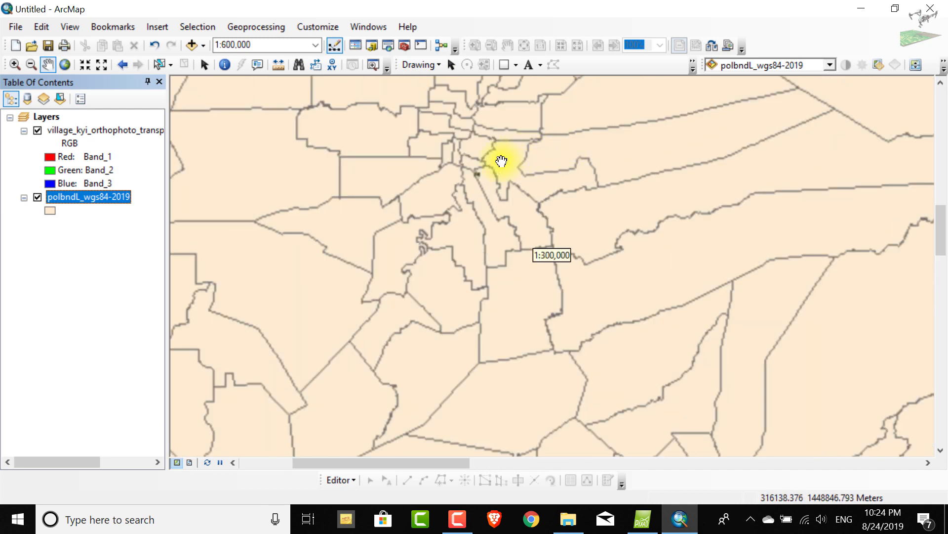
scroll(471, 176, "up", 3)
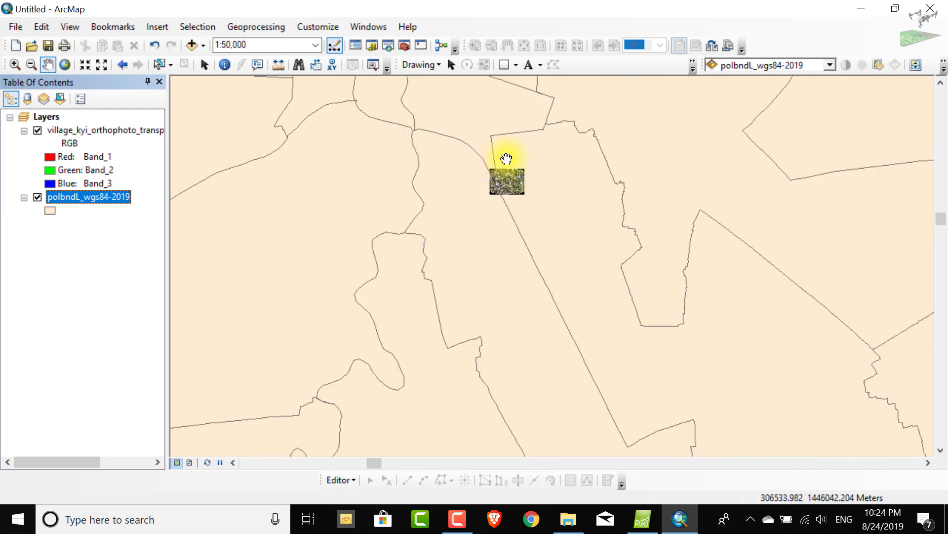
scroll(506, 163, "up", 2)
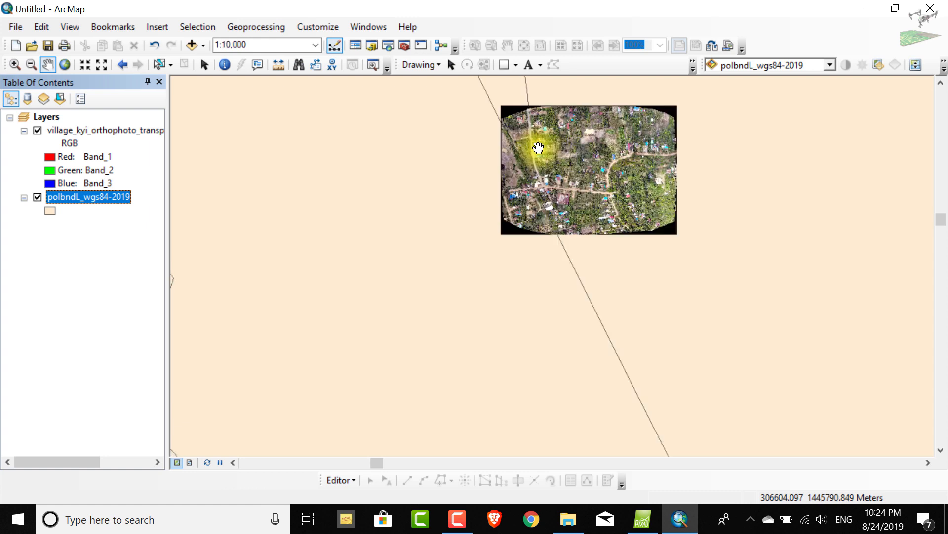
scroll(516, 226, "down", 1)
scroll(540, 159, "up", 1)
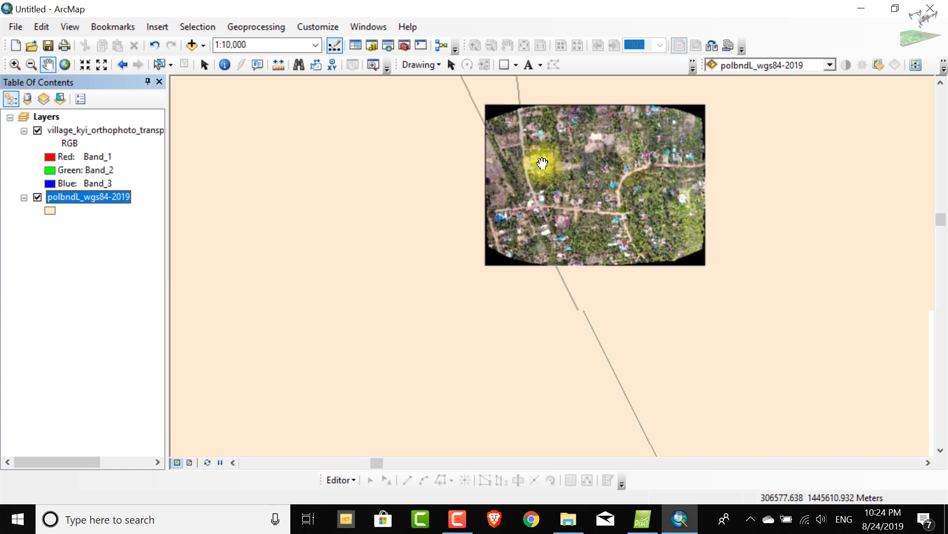
Add village_kyi_orthophoto_dsm.tif from the 1_dsm folder and place its layer between the mosaic and the boundary layer.
left_click(196, 46)
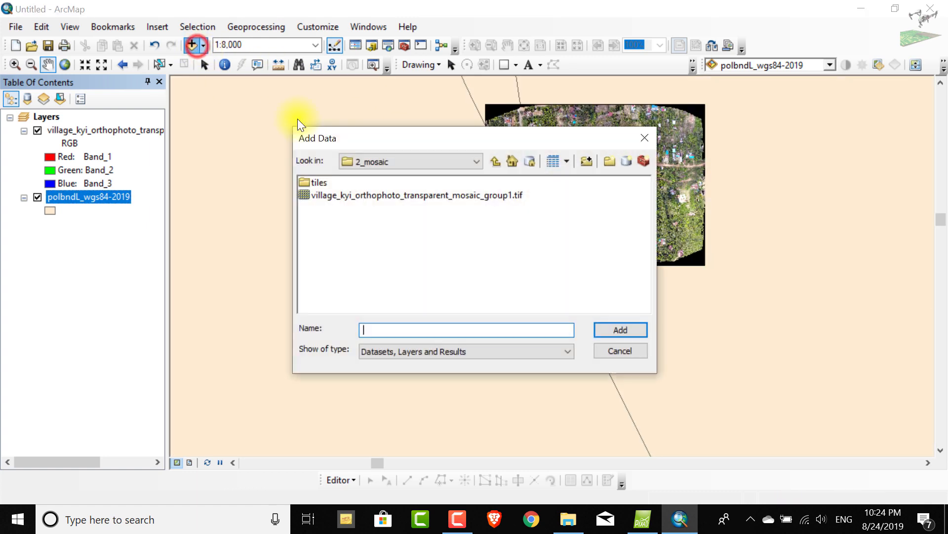
left_click(494, 162)
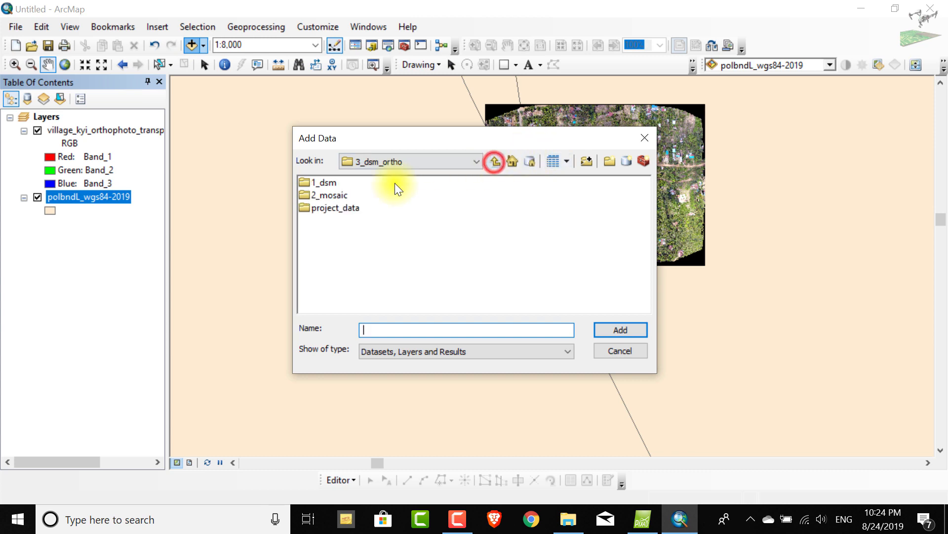
double_click(333, 184)
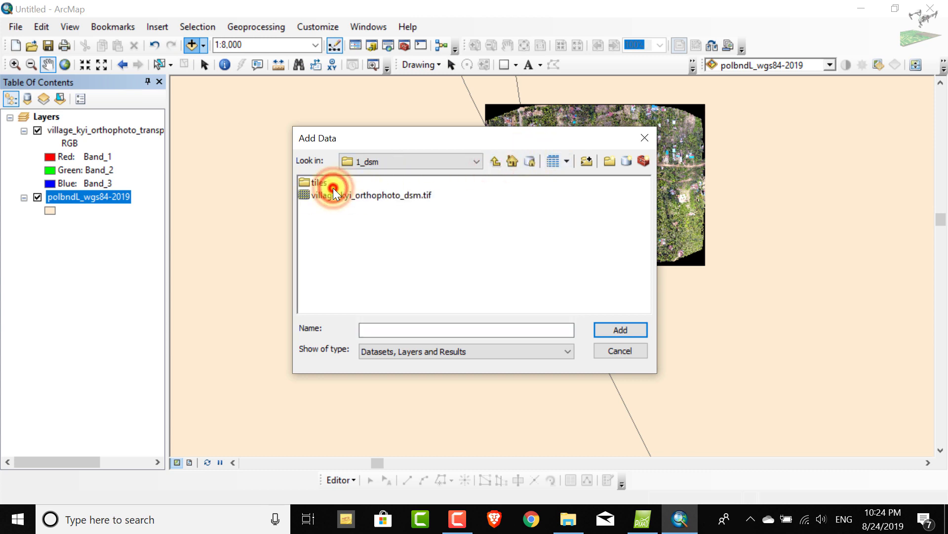
left_click(333, 192)
left_click(615, 329)
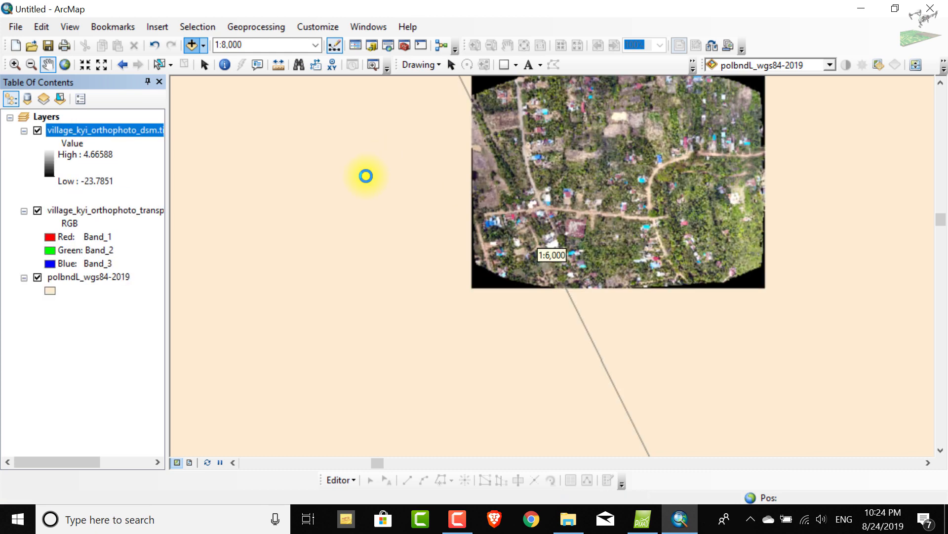
left_click_drag(138, 129, 129, 267)
Style the polbndL_wgs84-2019 layer with the Fish Sanctury symbol, keeping its red 2.00 outline and removing the fill color.
left_click(26, 291)
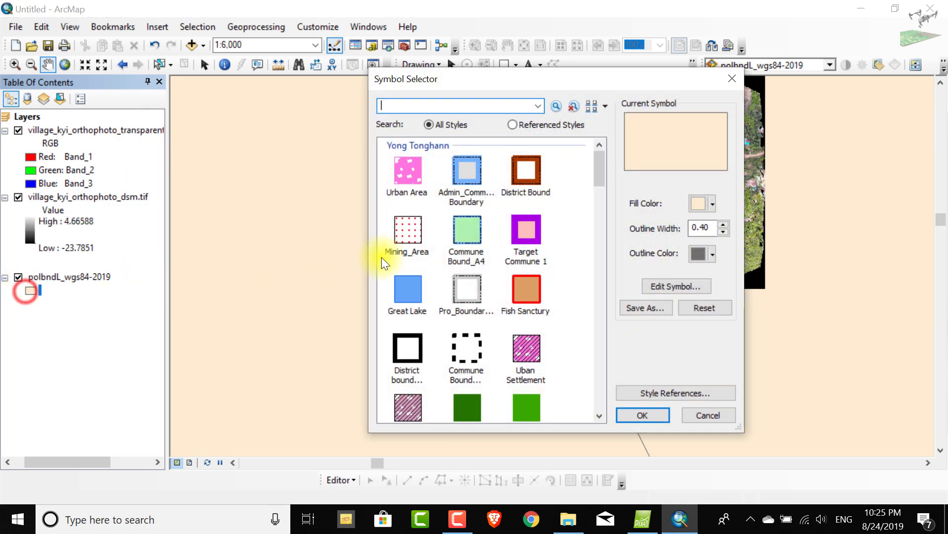
left_click(526, 299)
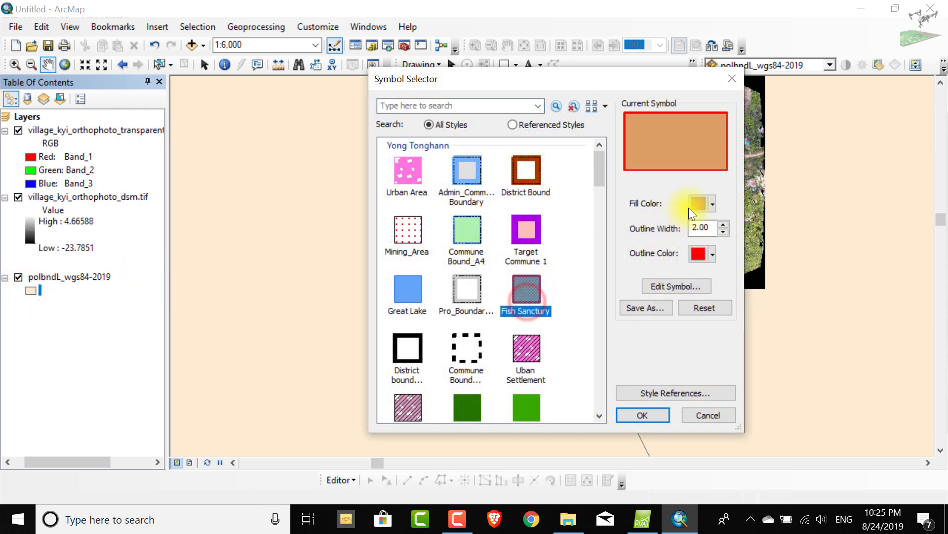
left_click(713, 204)
left_click(830, 223)
left_click(639, 416)
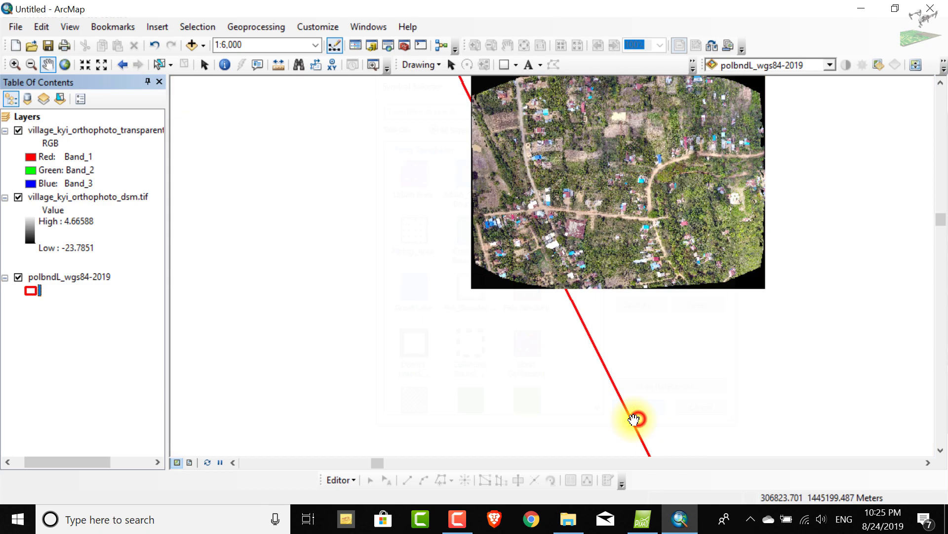
Move the polbndL_wgs84-2019 layer above the mosaic and DSM layers and check the boundary lines over the orthophoto.
scroll(551, 252, "down", 2)
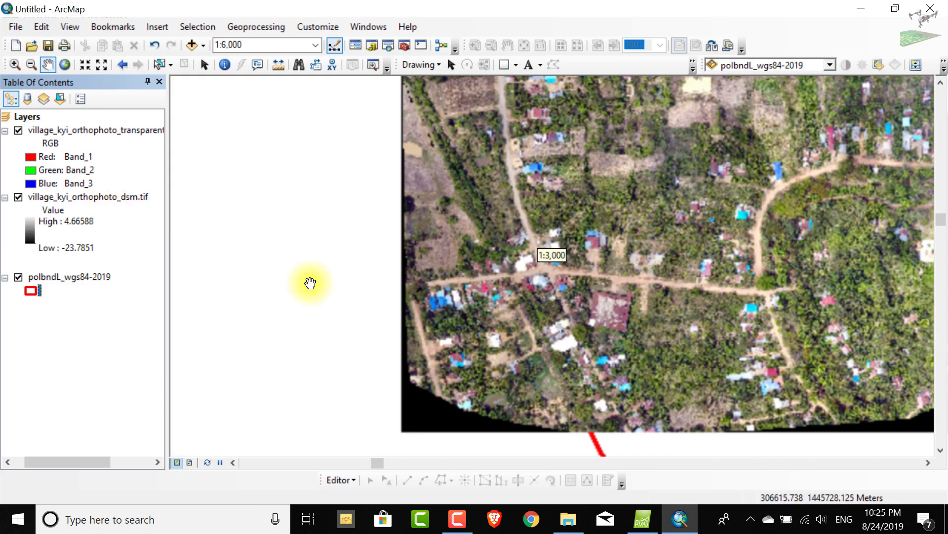
left_click_drag(30, 273, 54, 118)
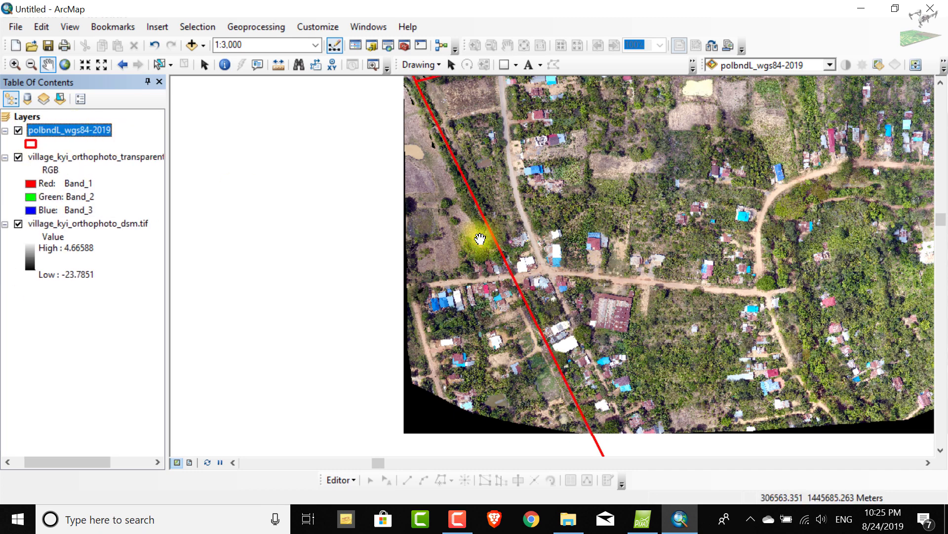
scroll(489, 297, "up", 2)
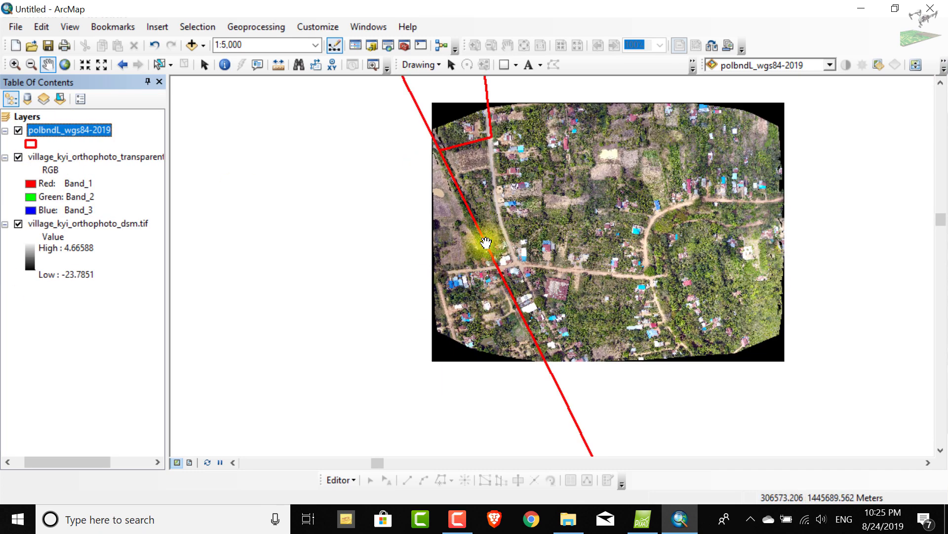
left_click_drag(474, 151, 489, 175)
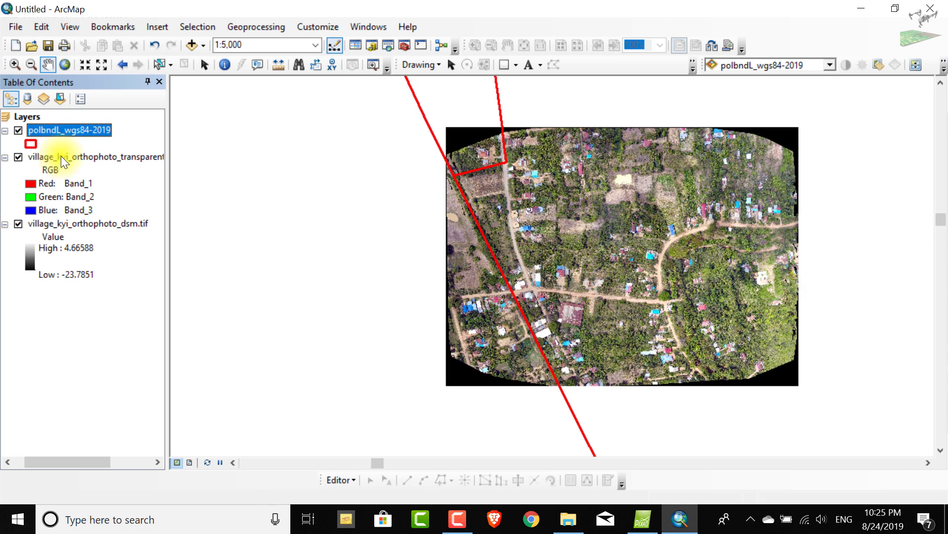
Hide the mosaic's black background by displaying RGB background value 0, 0, 0 as no color in its symbology.
left_click(62, 157)
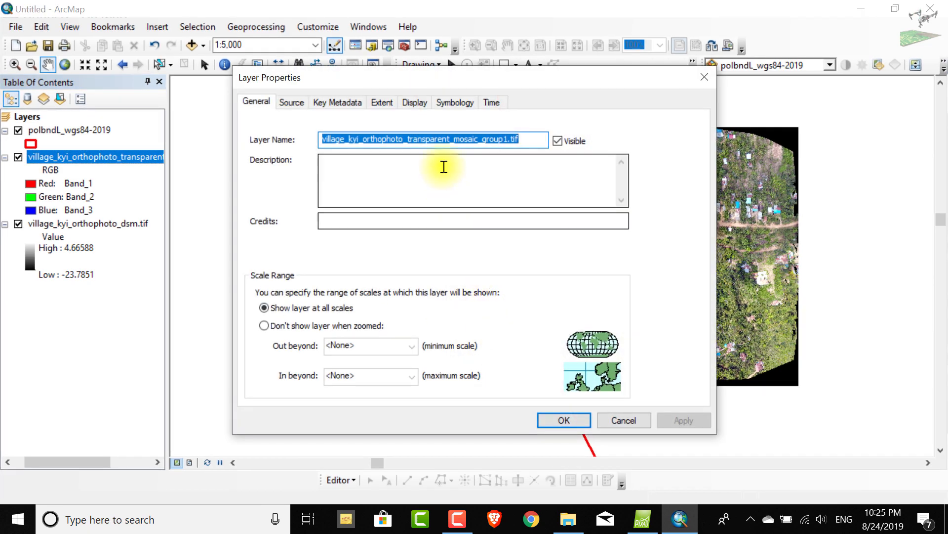
left_click(455, 102)
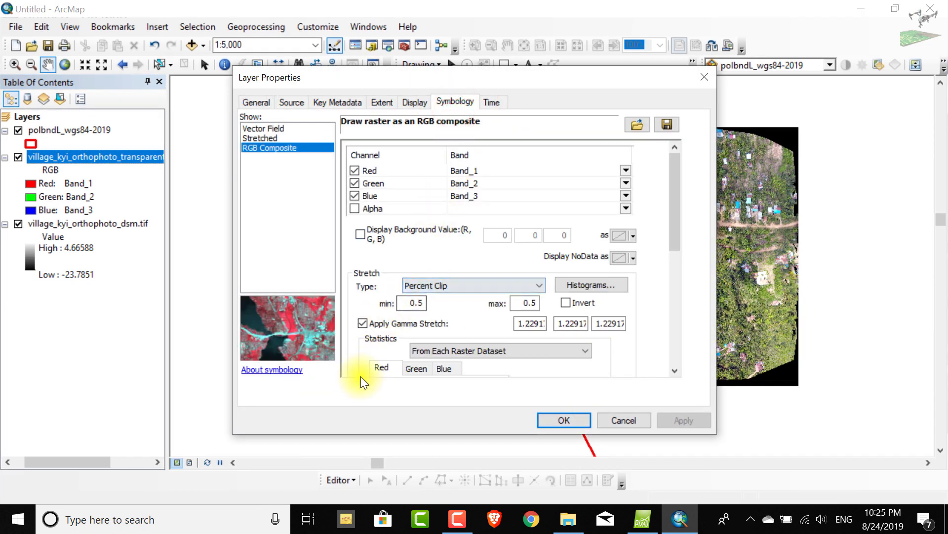
left_click(361, 233)
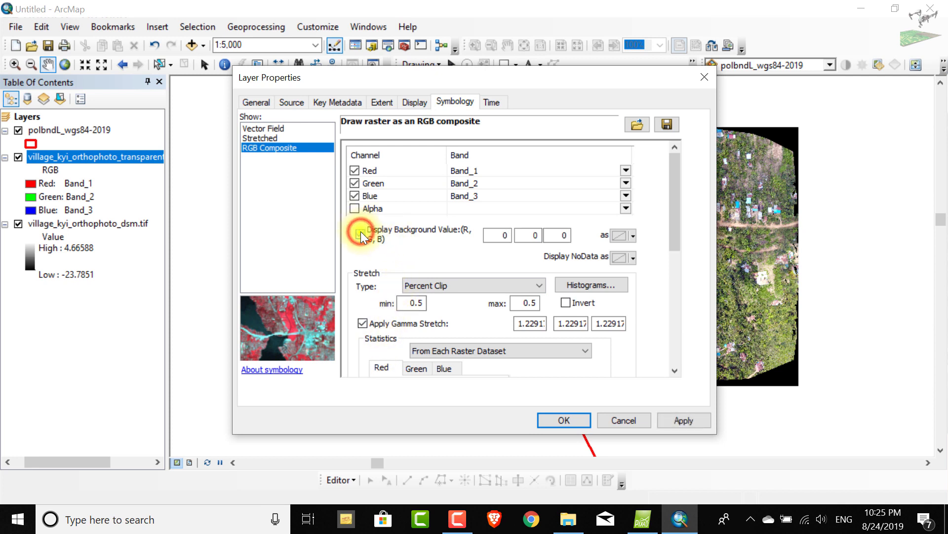
left_click(685, 421)
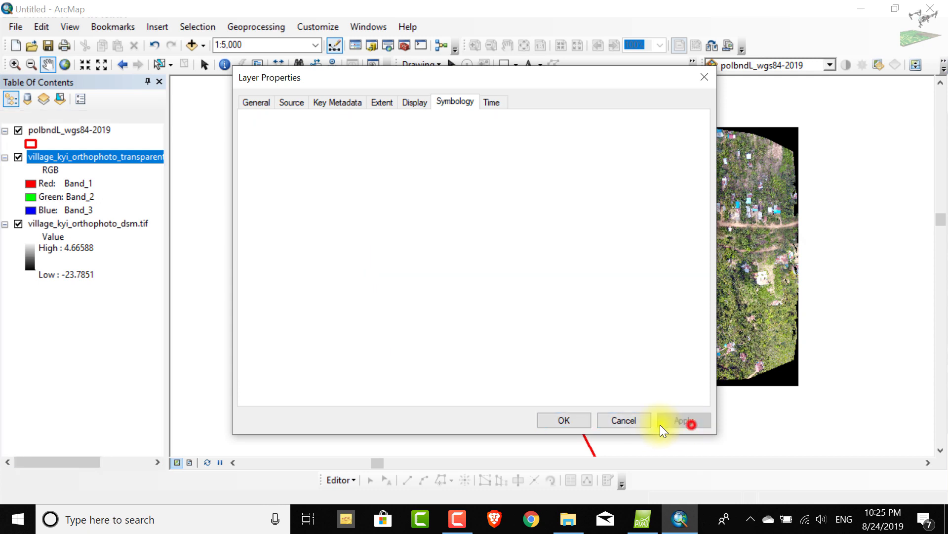
left_click(553, 427)
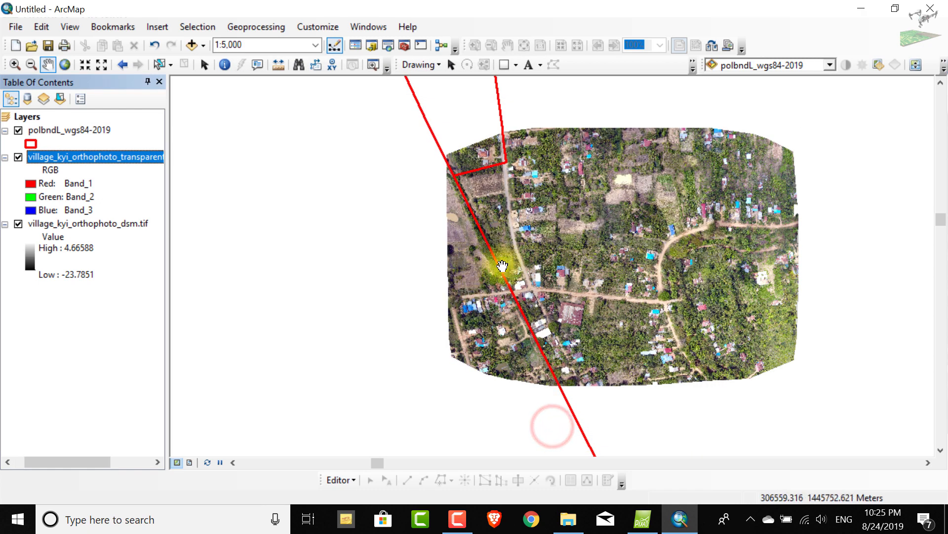
Add the Imagery basemap to the map.
left_click(204, 50)
left_click(225, 74)
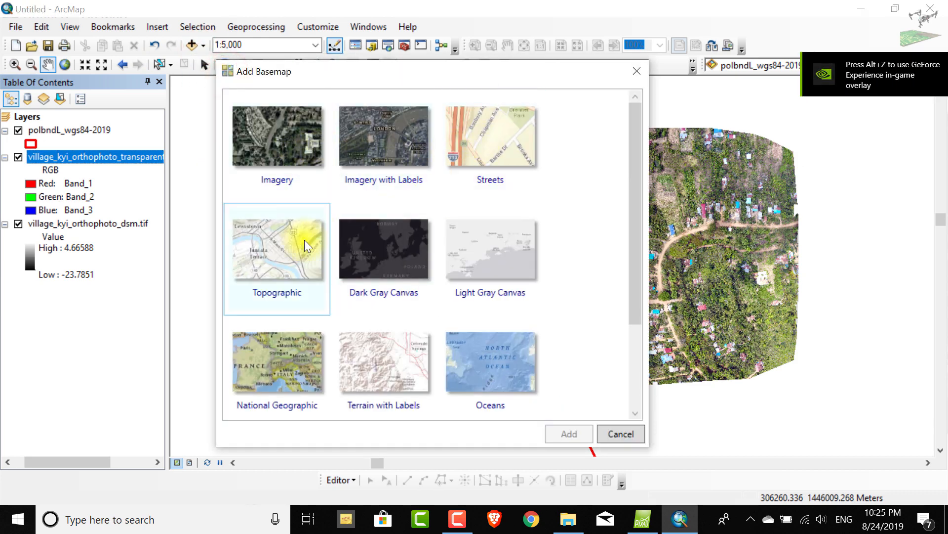
left_click(253, 140)
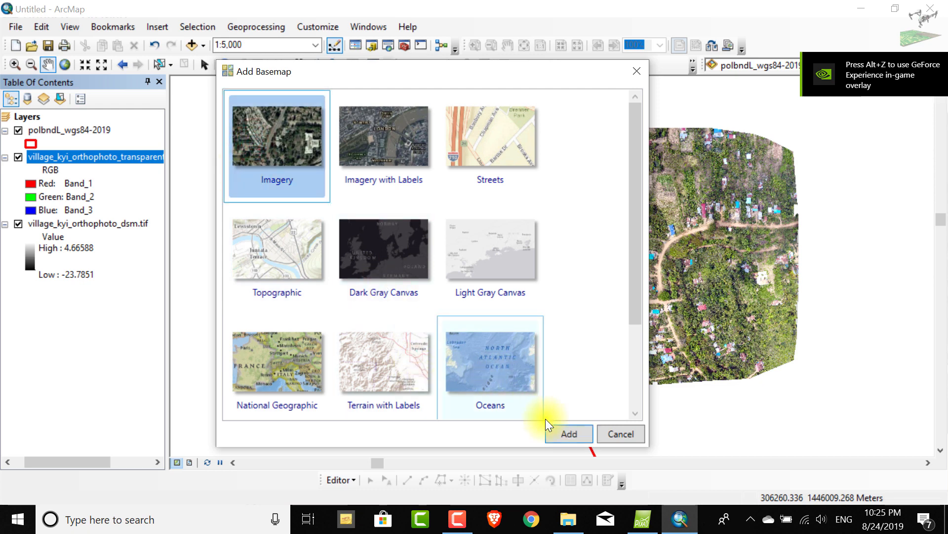
left_click(556, 428)
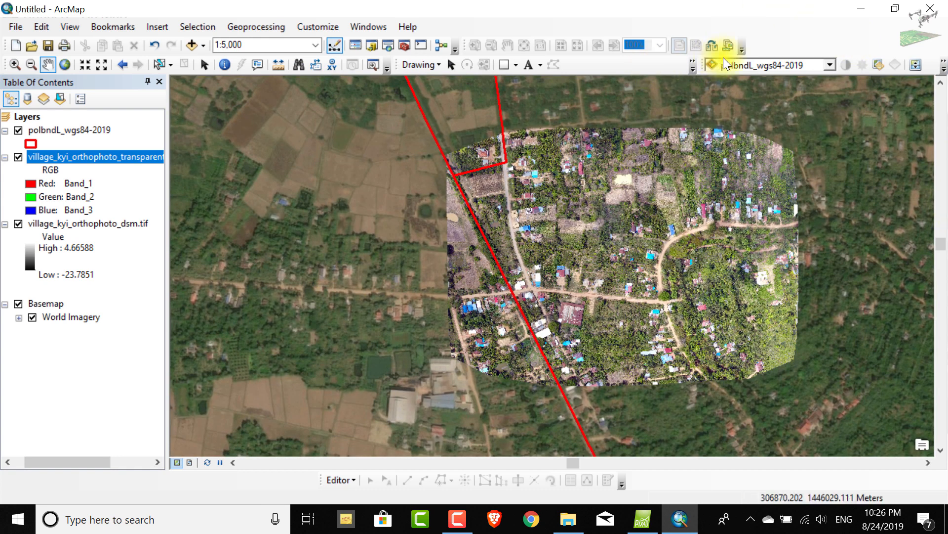
Make the village_kyi orthophoto mosaic layer partly transparent with the Effects transparency adjustment.
right_click(772, 41)
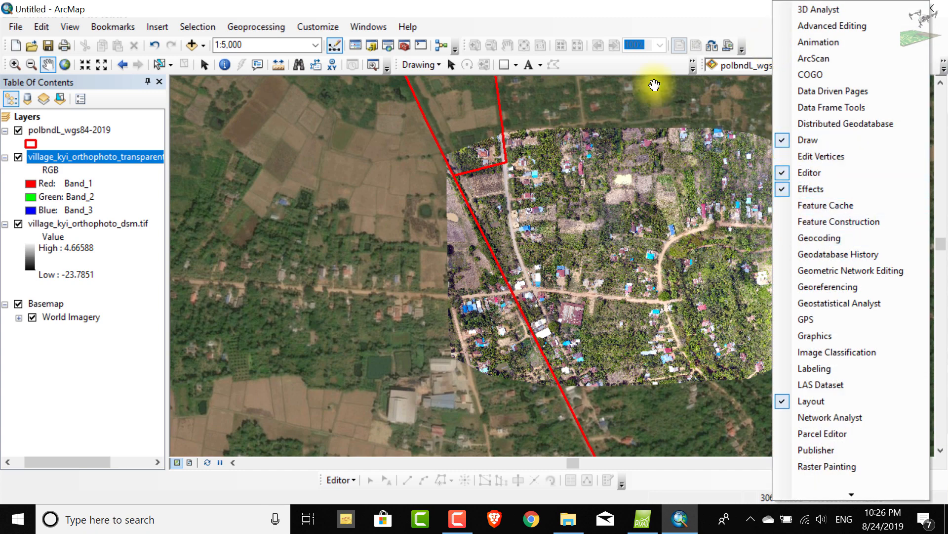
left_click(623, 10)
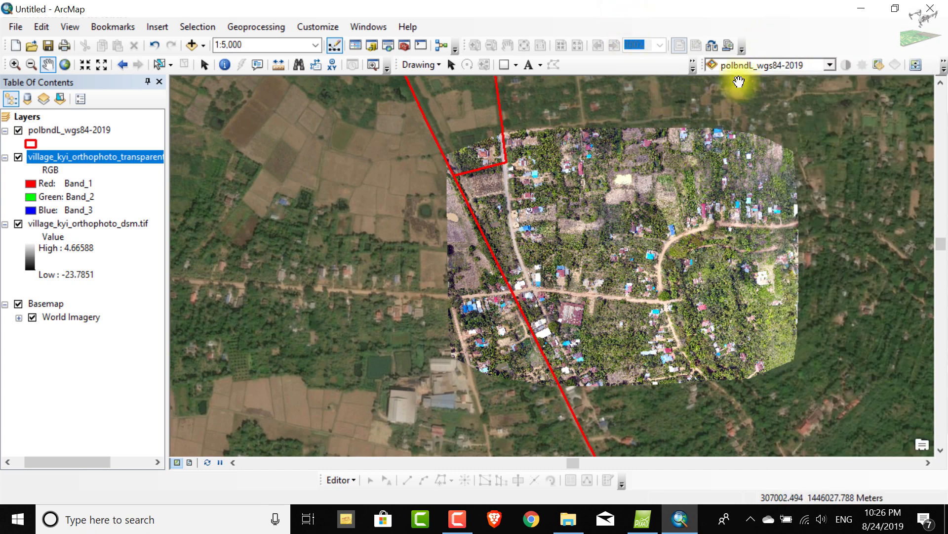
left_click_drag(703, 62, 674, 64)
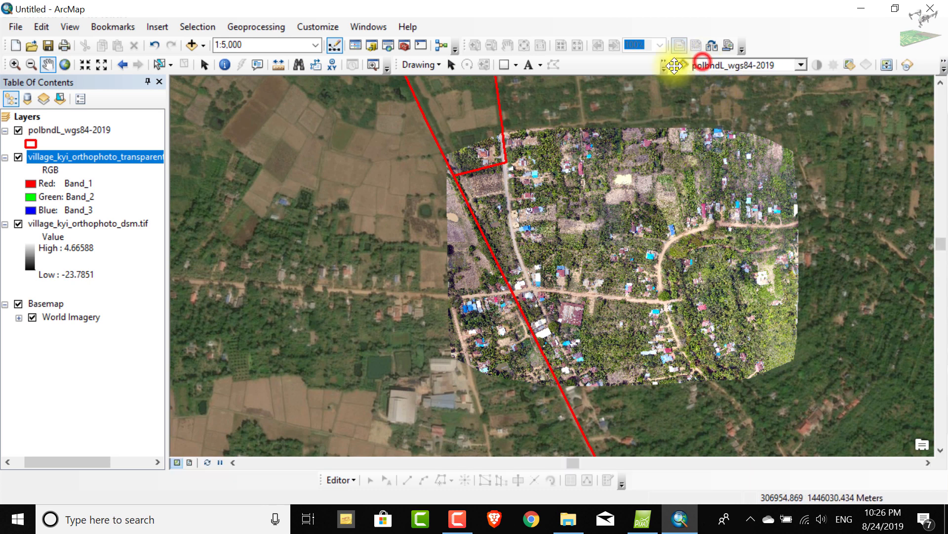
left_click(801, 64)
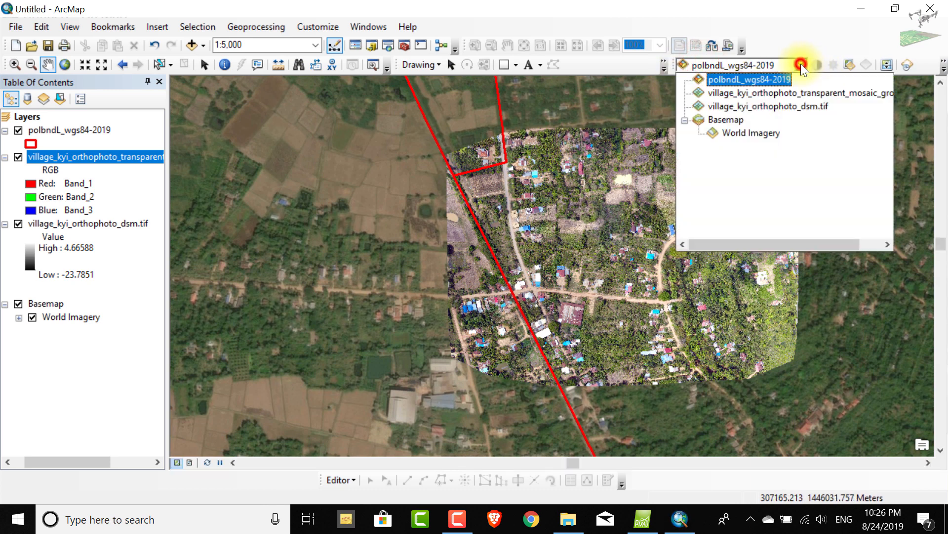
left_click(741, 96)
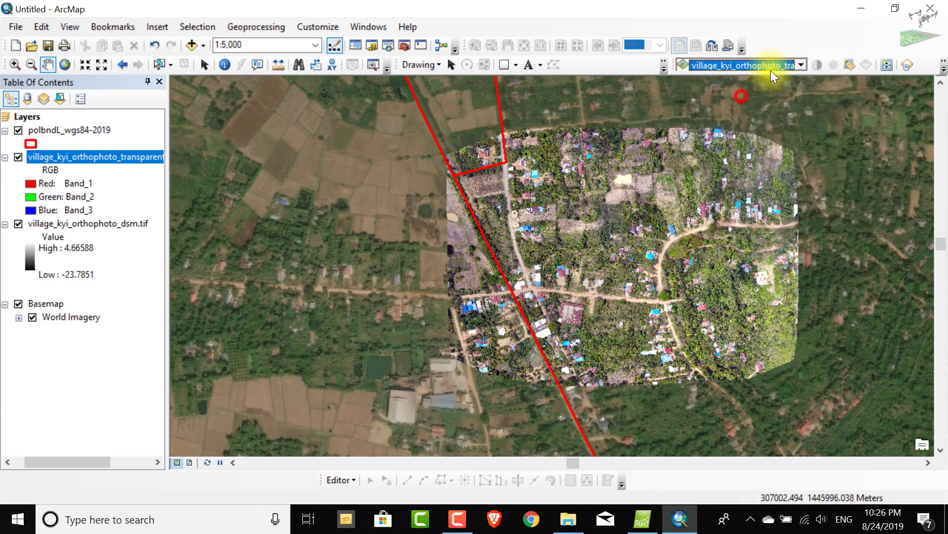
left_click(846, 63)
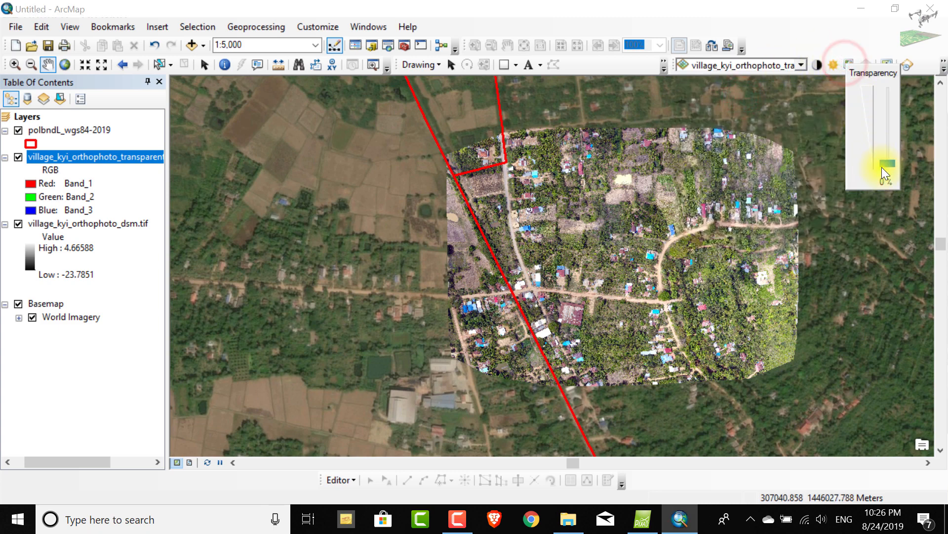
left_click_drag(882, 166, 885, 131)
scroll(677, 264, "up", 2)
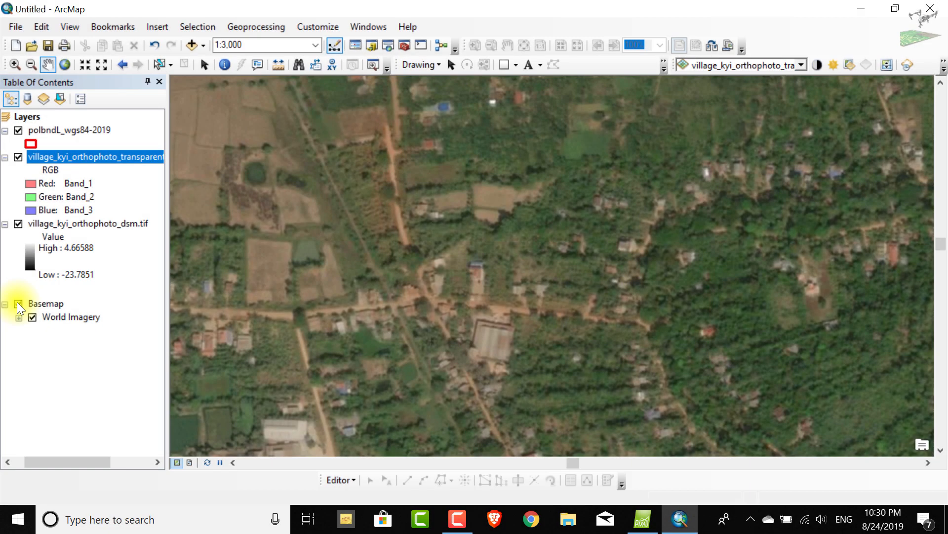
Compare the semi-transparent mosaic with the Basemap group off and on, leaving the Basemap group off.
left_click(19, 303)
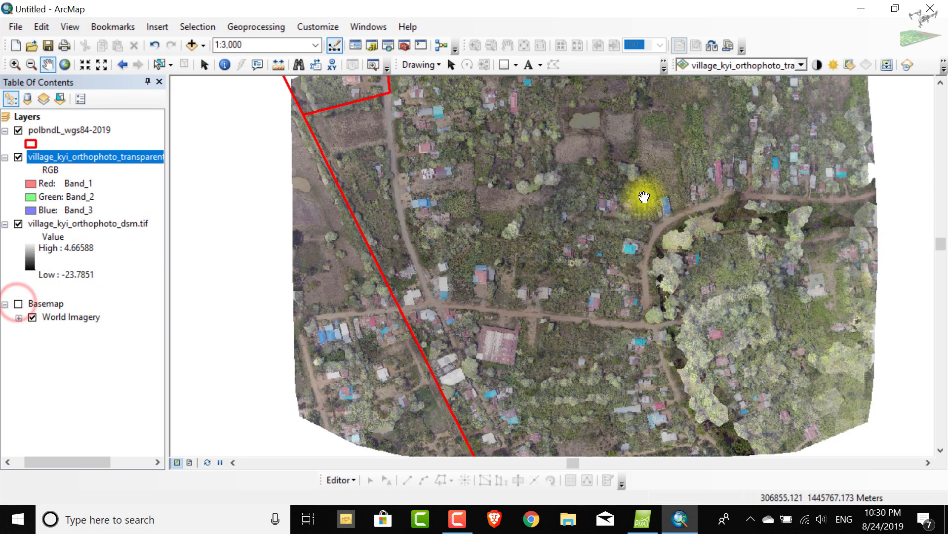
scroll(417, 225, "down", 1)
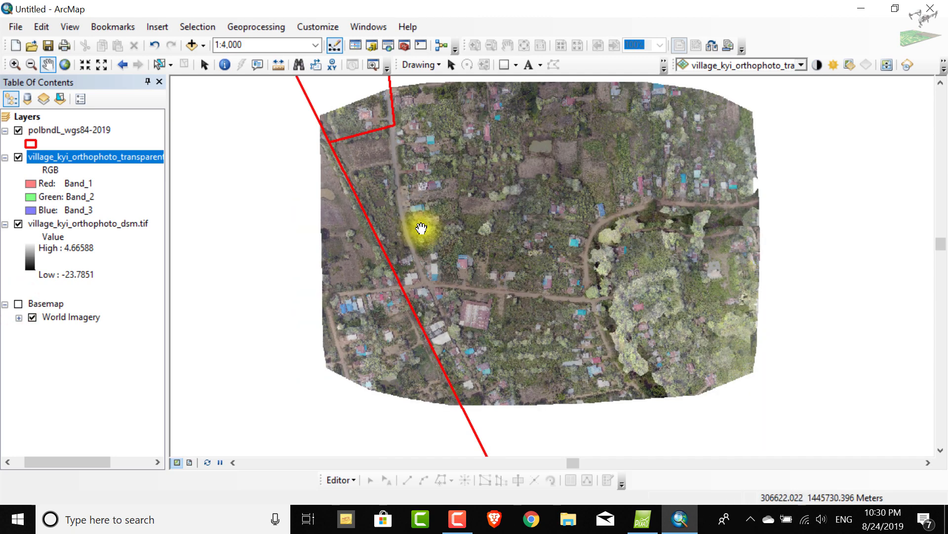
scroll(415, 222, "down", 1)
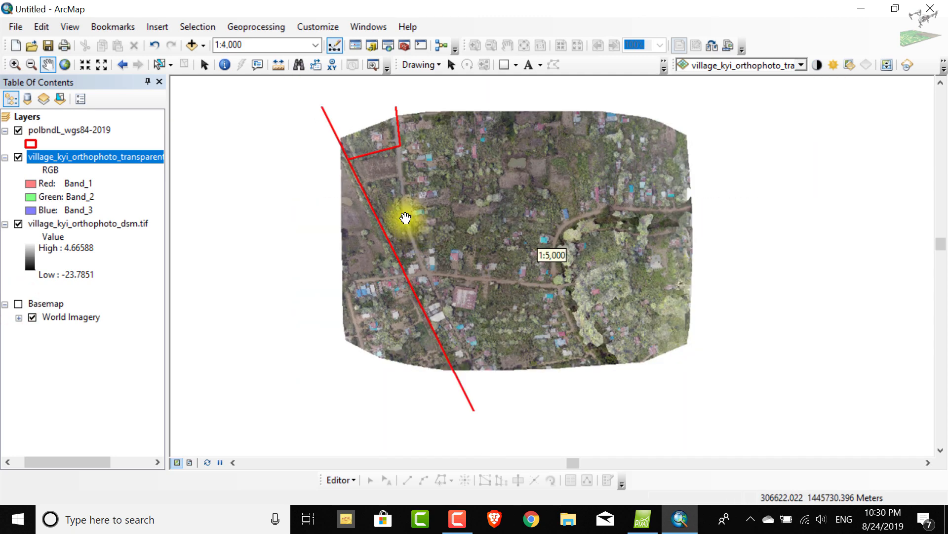
left_click(18, 303)
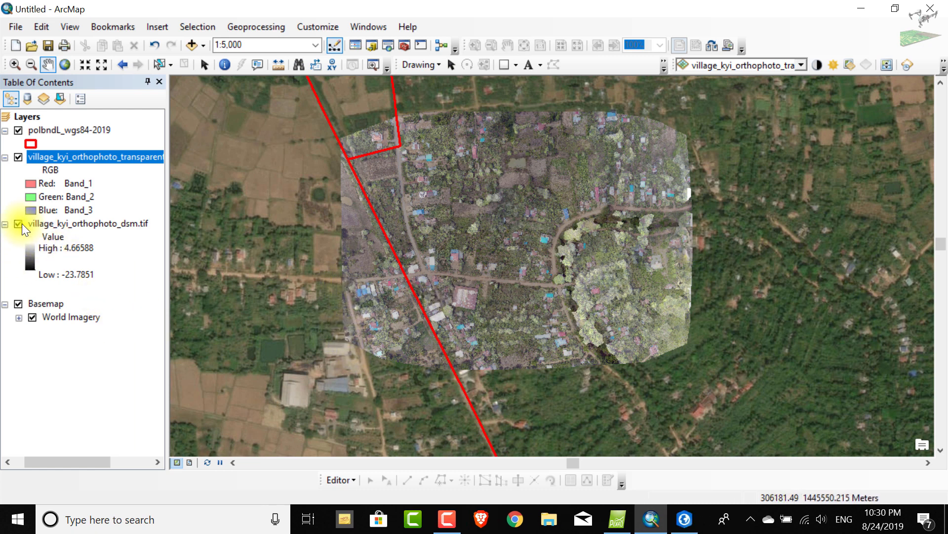
left_click(18, 304)
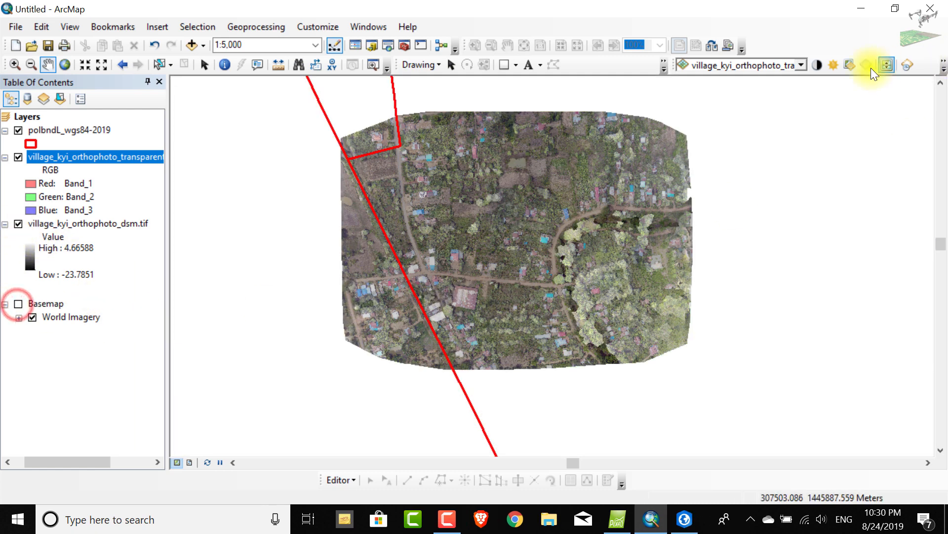
Restore the mosaic layer to full opacity and turn off the village_kyi_orthophoto_dsm.tif layer.
left_click(854, 64)
left_click(895, 128)
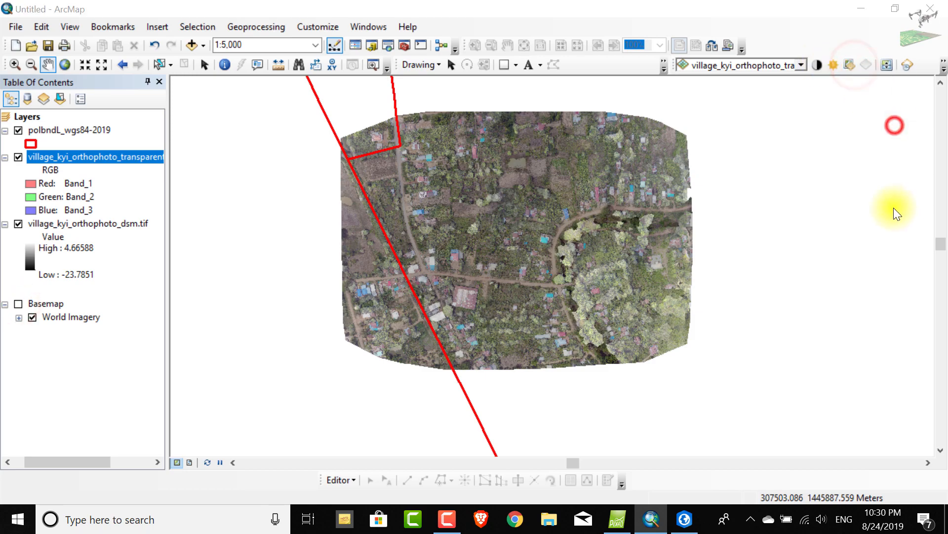
scroll(552, 288, "up", 5)
scroll(552, 288, "up", 4)
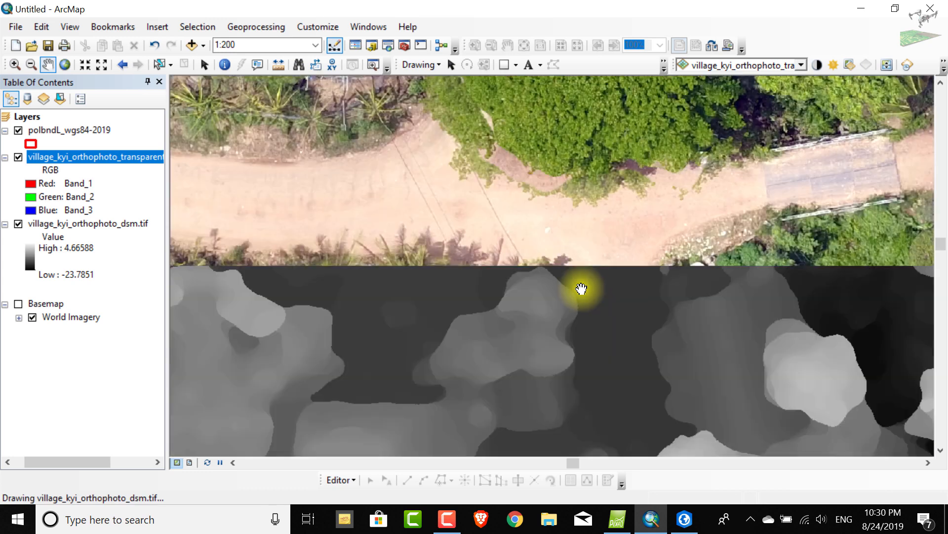
left_click(19, 223)
Measure the width of a single orthophoto pixel along one of the thin dark lines crossing the dirt road.
scroll(411, 192, "up", 4)
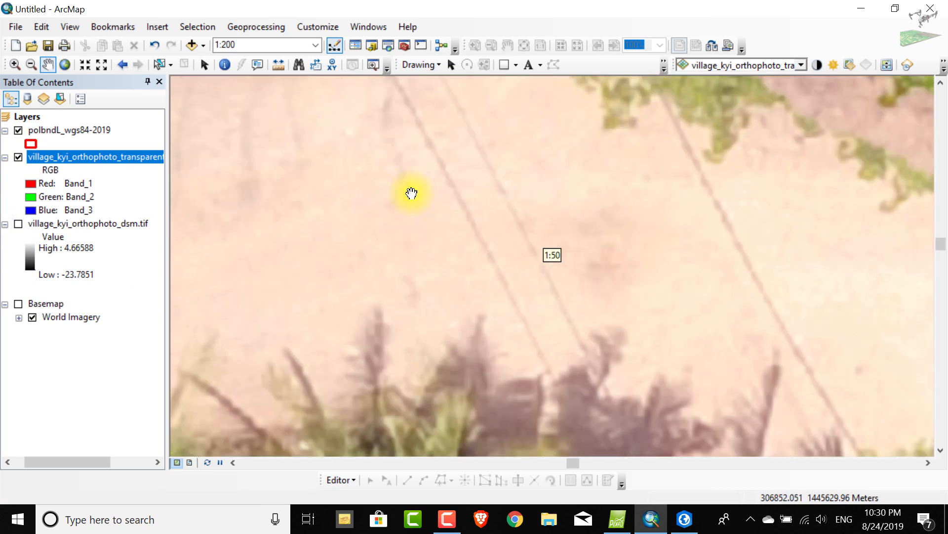
scroll(417, 208, "up", 5)
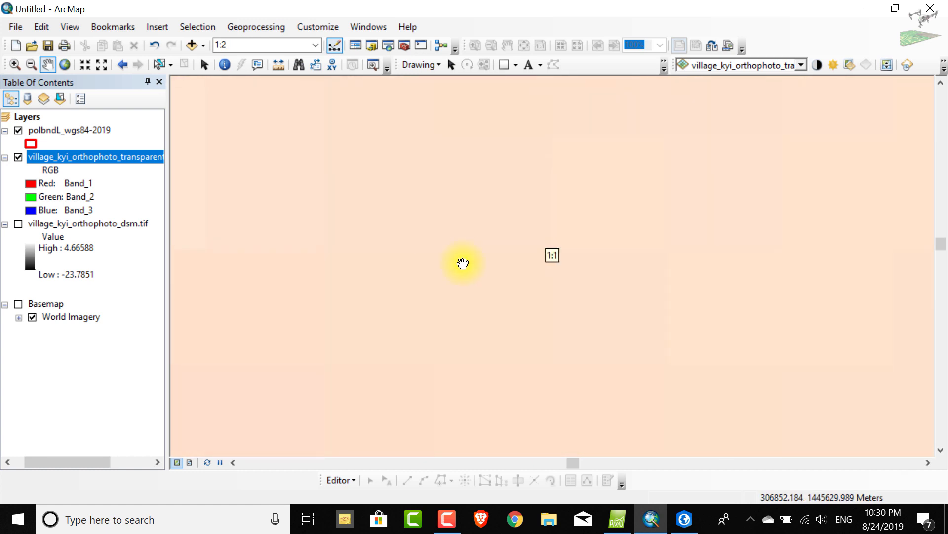
scroll(411, 239, "down", 5)
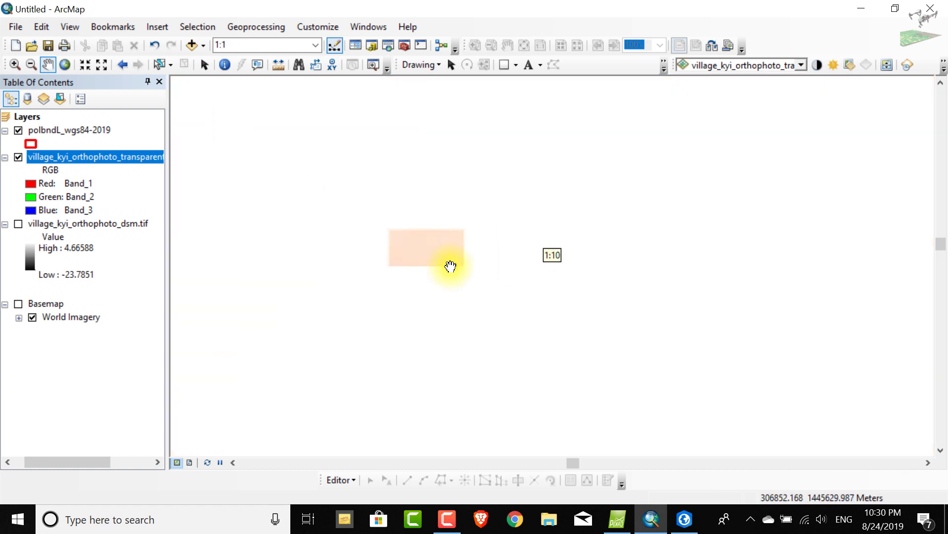
scroll(498, 246, "down", 1)
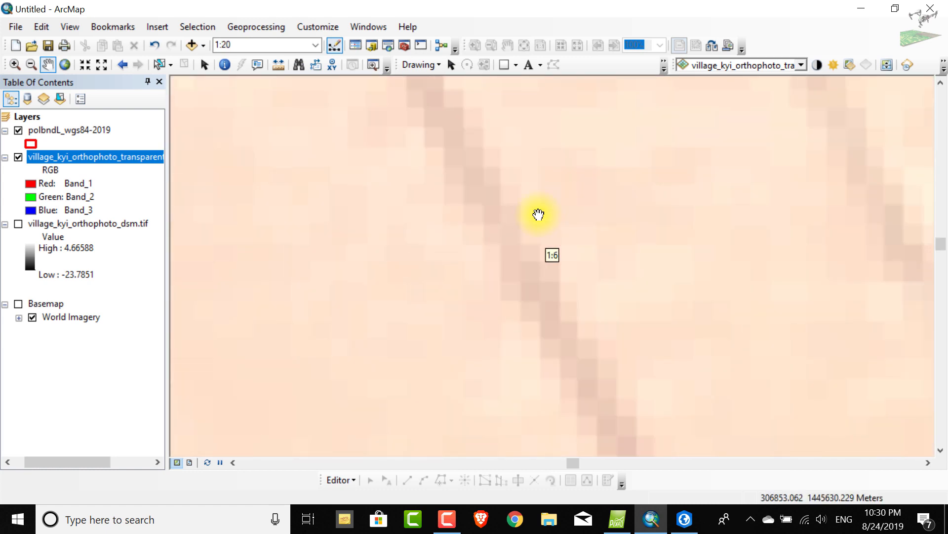
scroll(824, 152, "up", 2)
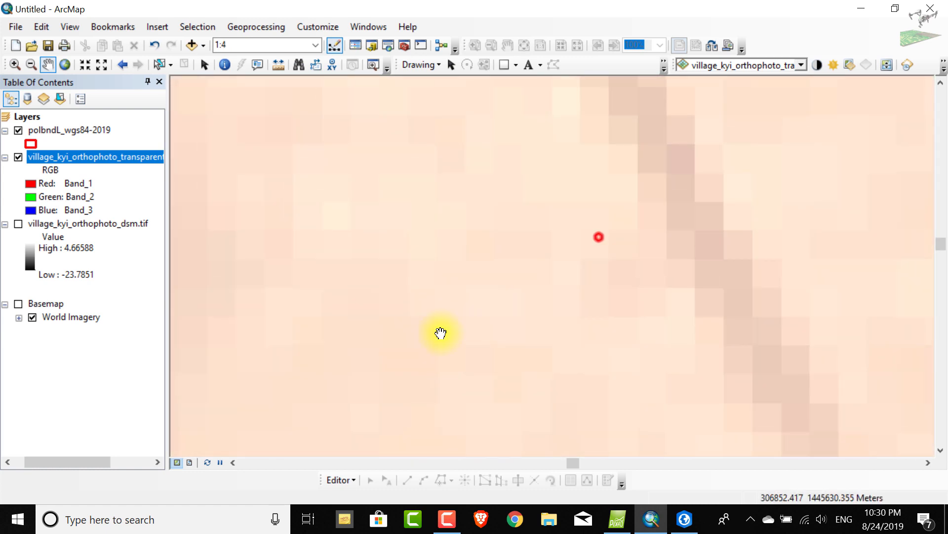
scroll(597, 222, "up", 1)
scroll(511, 213, "up", 1)
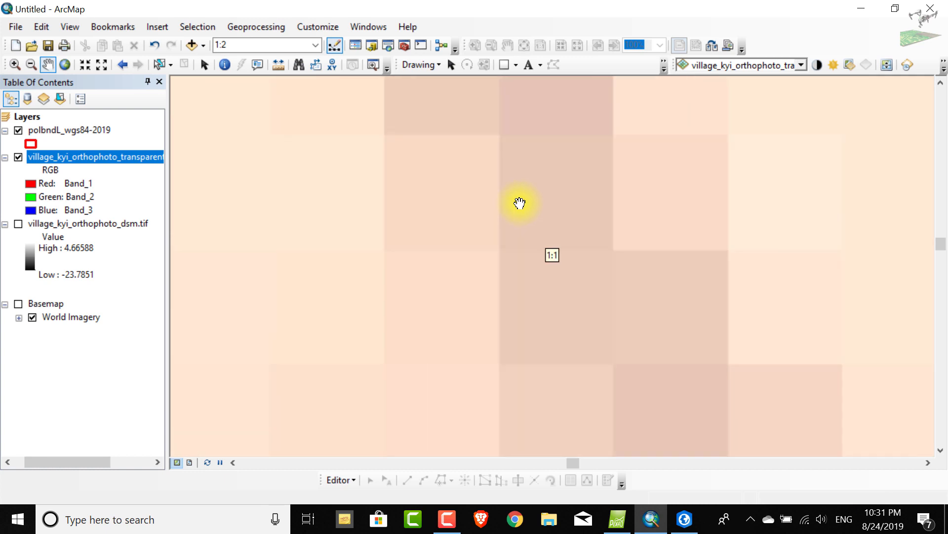
left_click(279, 64)
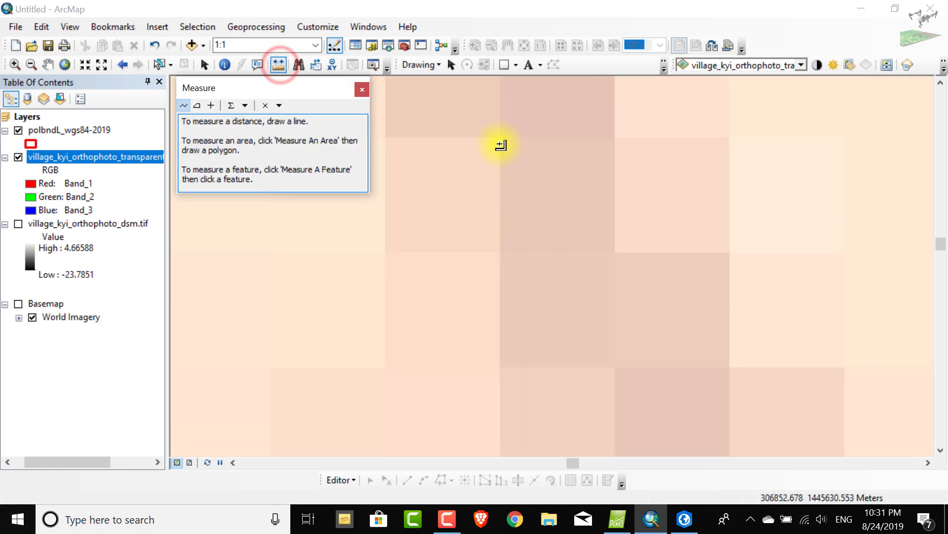
left_click(501, 138)
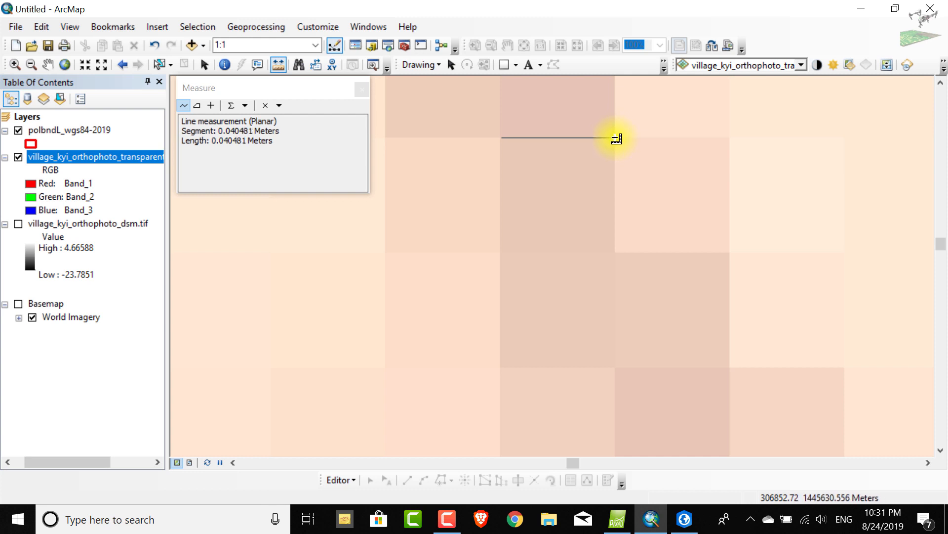
left_click(615, 138)
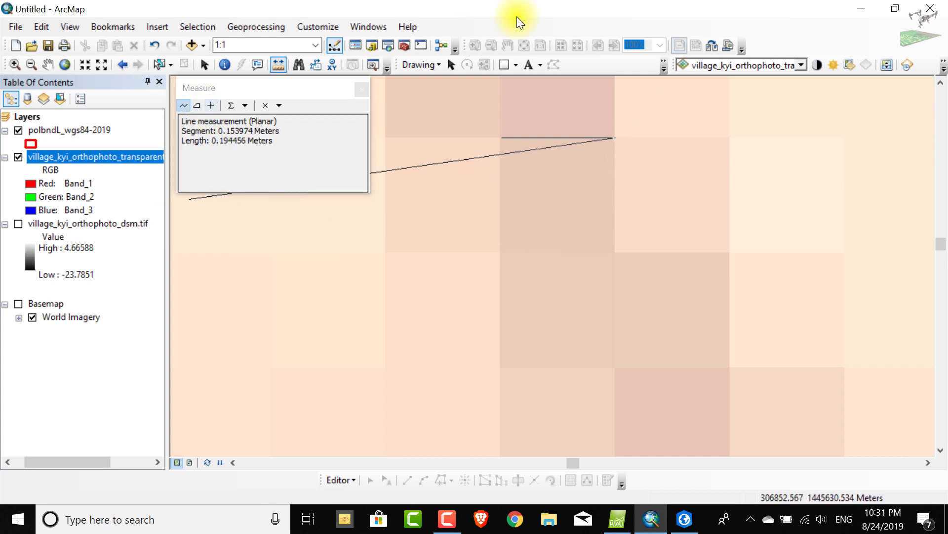
left_click(362, 89)
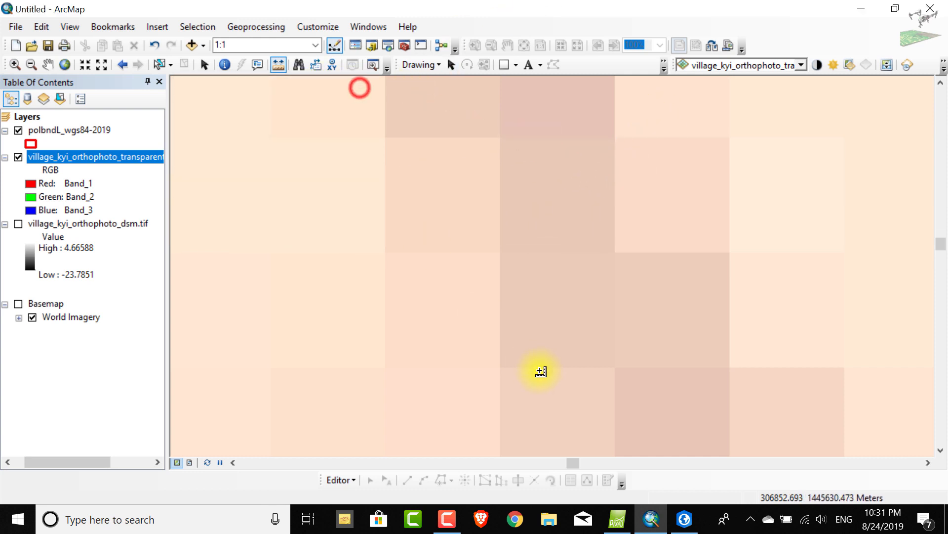
Examine the orthophoto's houses, roads and vegetation around the village junction at several map scales.
scroll(542, 370, "down", 6)
scroll(493, 224, "down", 1)
scroll(493, 224, "down", 8)
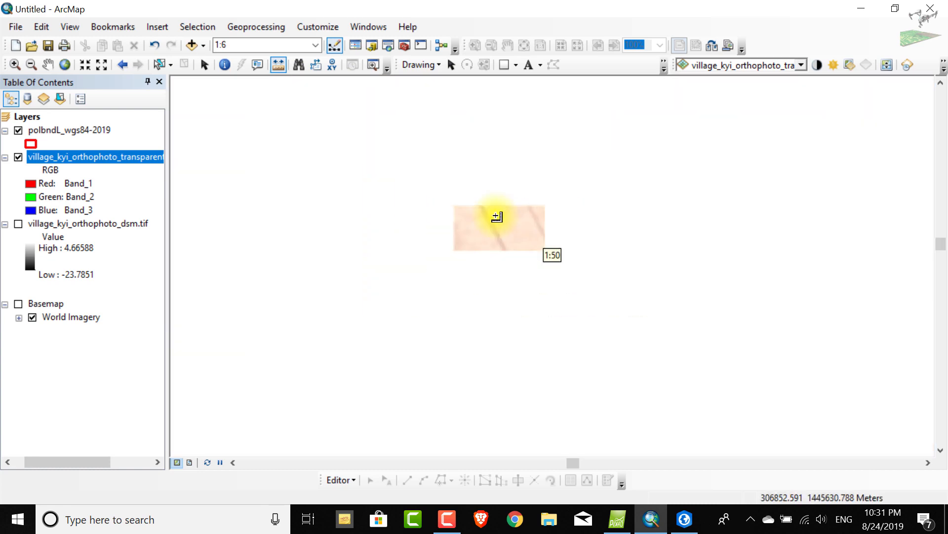
scroll(508, 315, "down", 2)
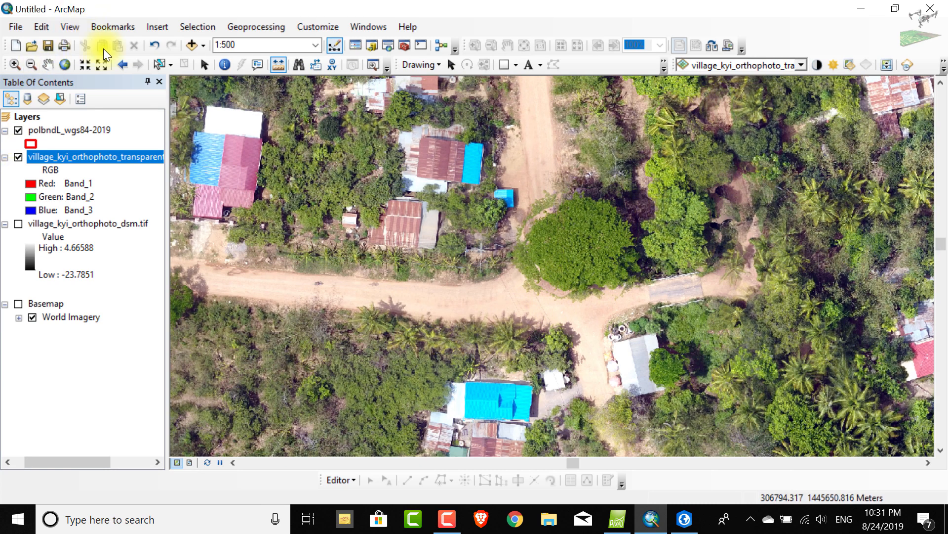
left_click(204, 64)
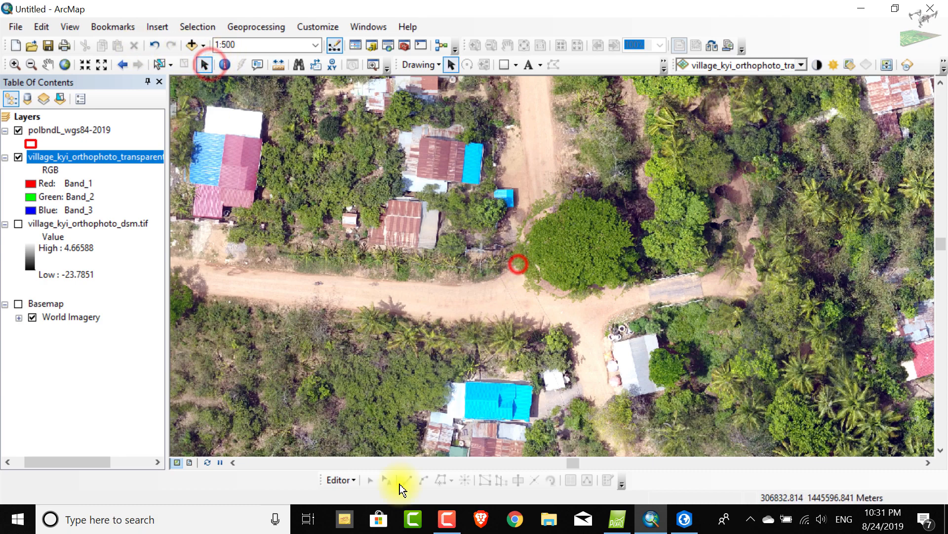
scroll(518, 259, "down", 4)
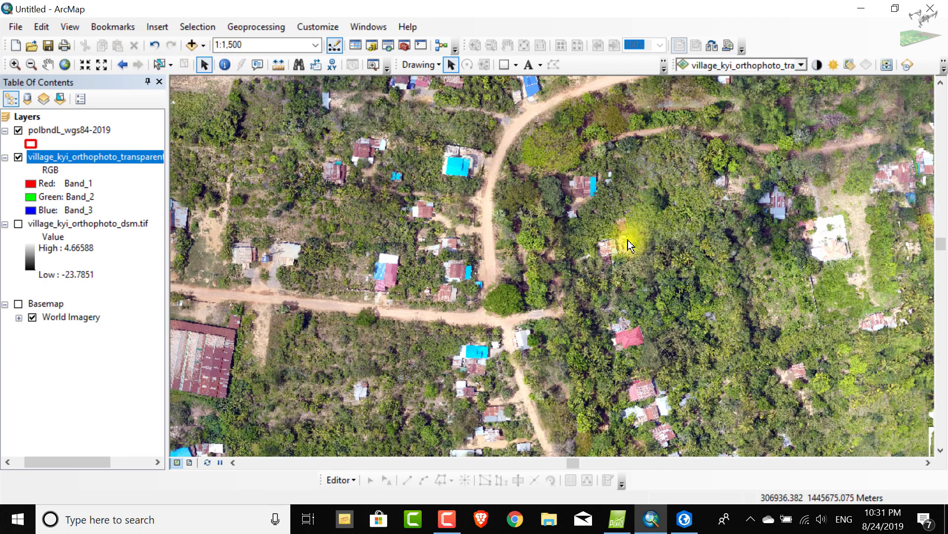
scroll(183, 311, "up", 2)
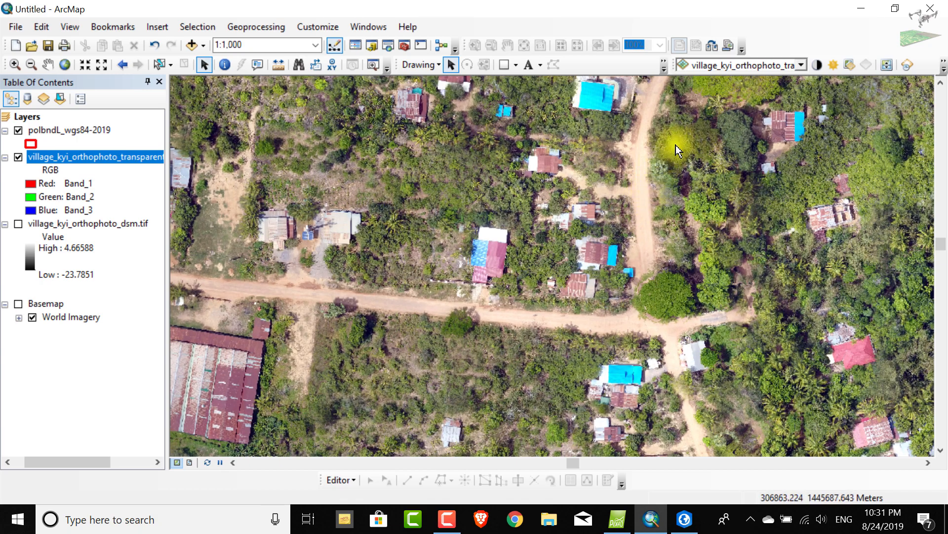
scroll(690, 178, "up", 2)
scroll(686, 179, "down", 2)
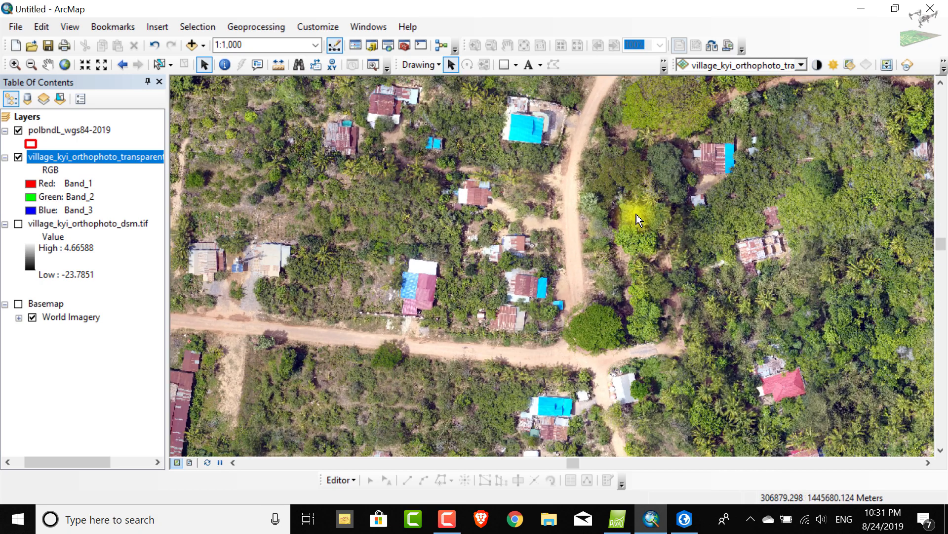
scroll(637, 215, "down", 3)
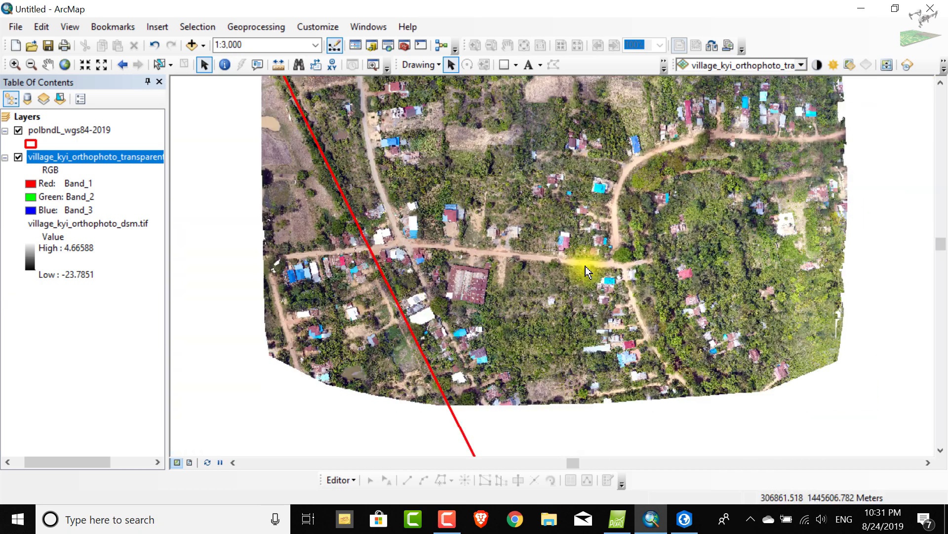
scroll(547, 152, "up", 3)
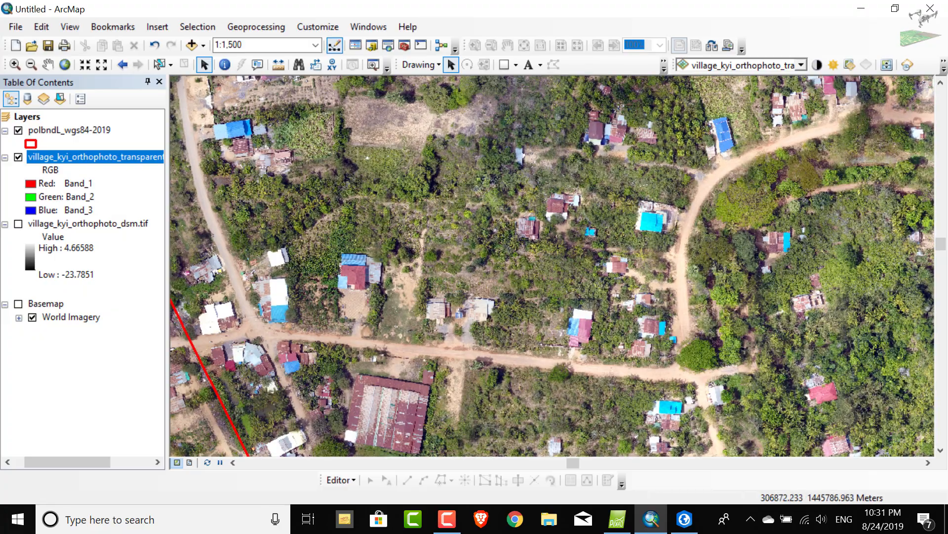